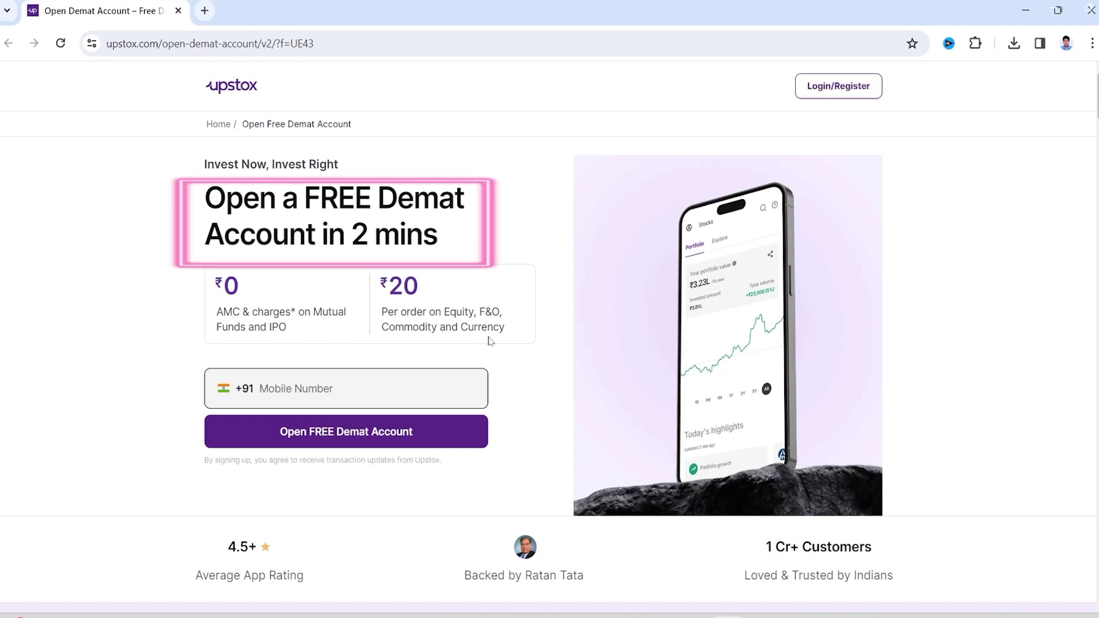
# Enter the mobile number and verify it with the 6-digit SMS OTP to start signup.
pyautogui.moveTo(200, 197); pyautogui.dragTo(464, 199)
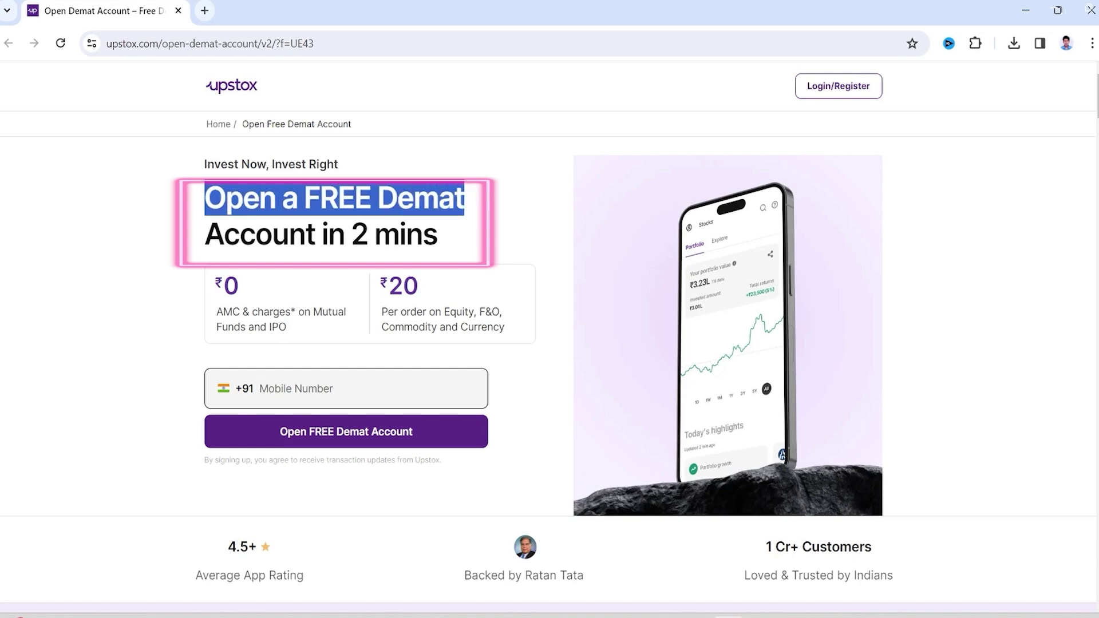
pyautogui.click(315, 389)
pyautogui.write('9')
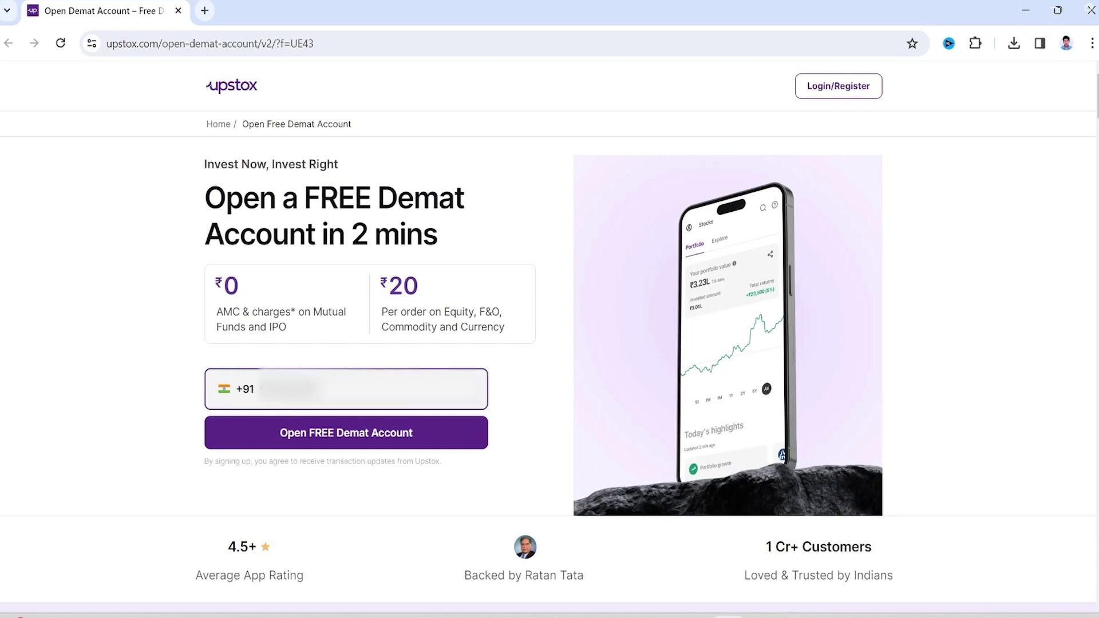
pyautogui.press('Return')
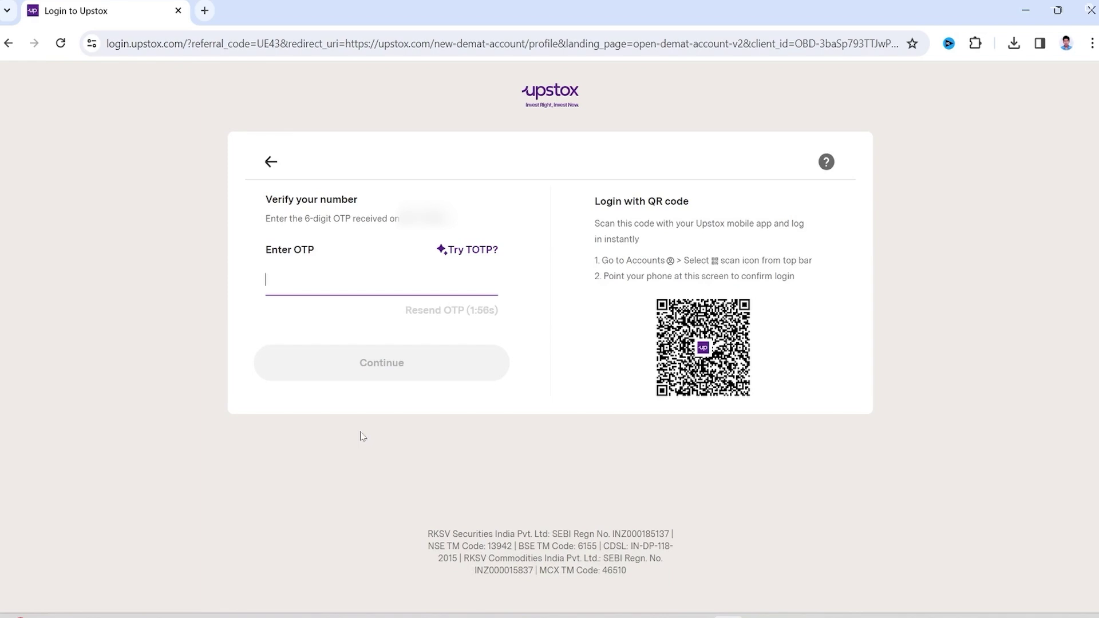
pyautogui.write('839-5')
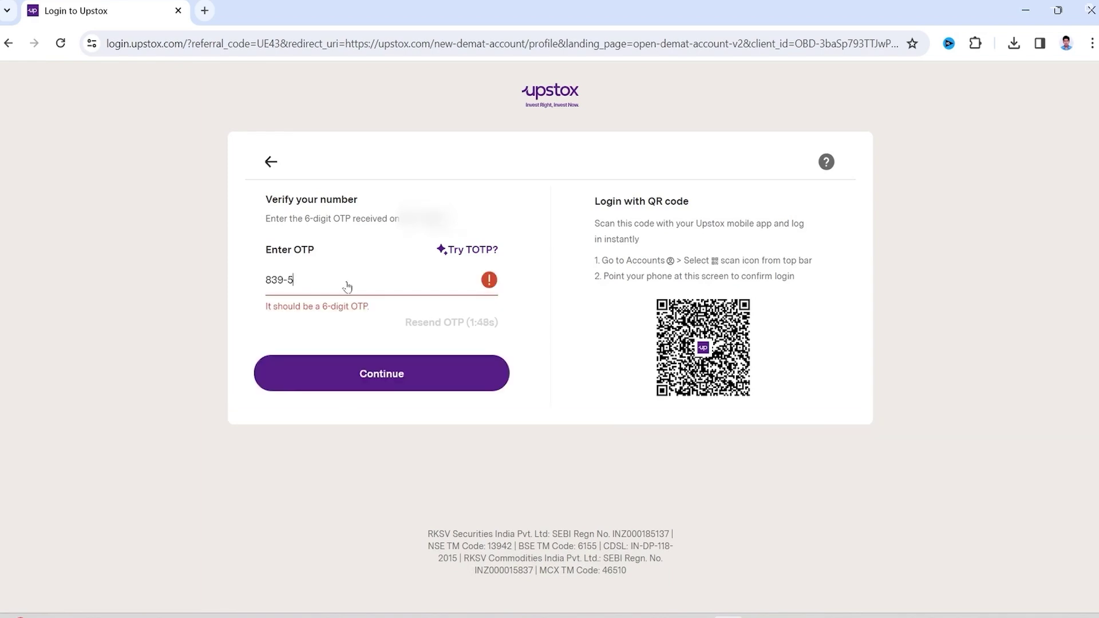
pyautogui.write('11')
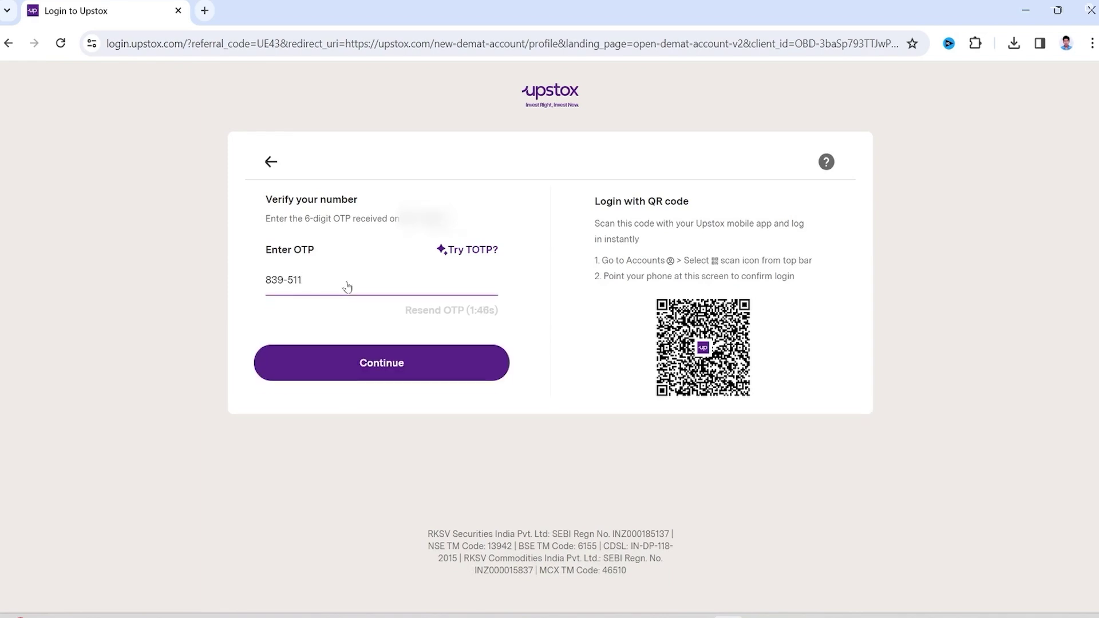
pyautogui.click(383, 376)
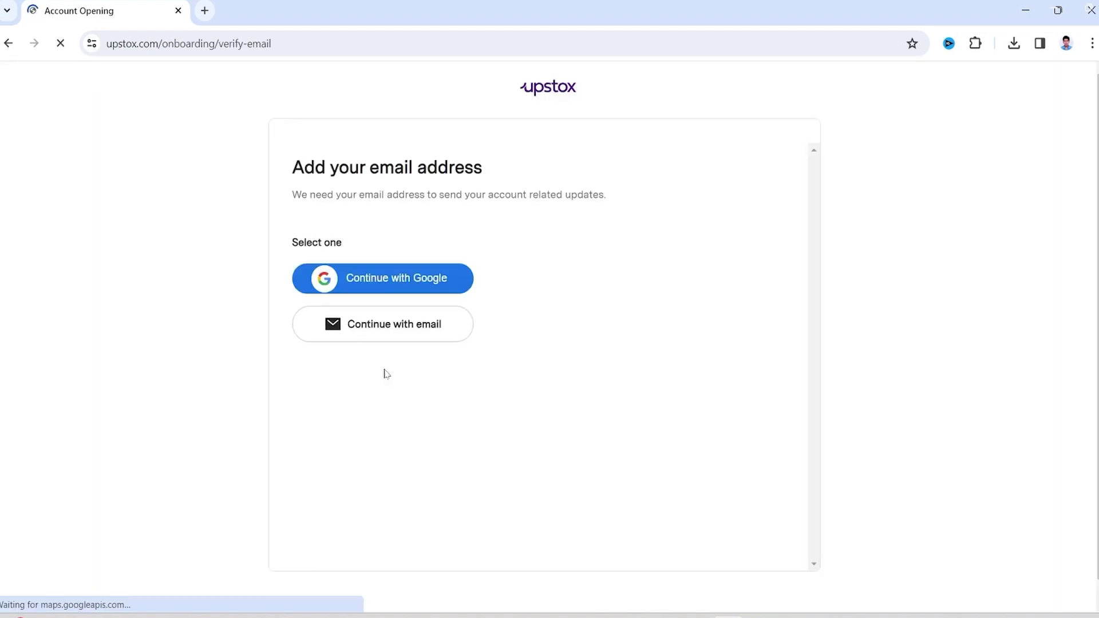
# Dismiss the Google account chooser and paste the email address into the manual email field.
pyautogui.moveTo(289, 168); pyautogui.dragTo(495, 167)
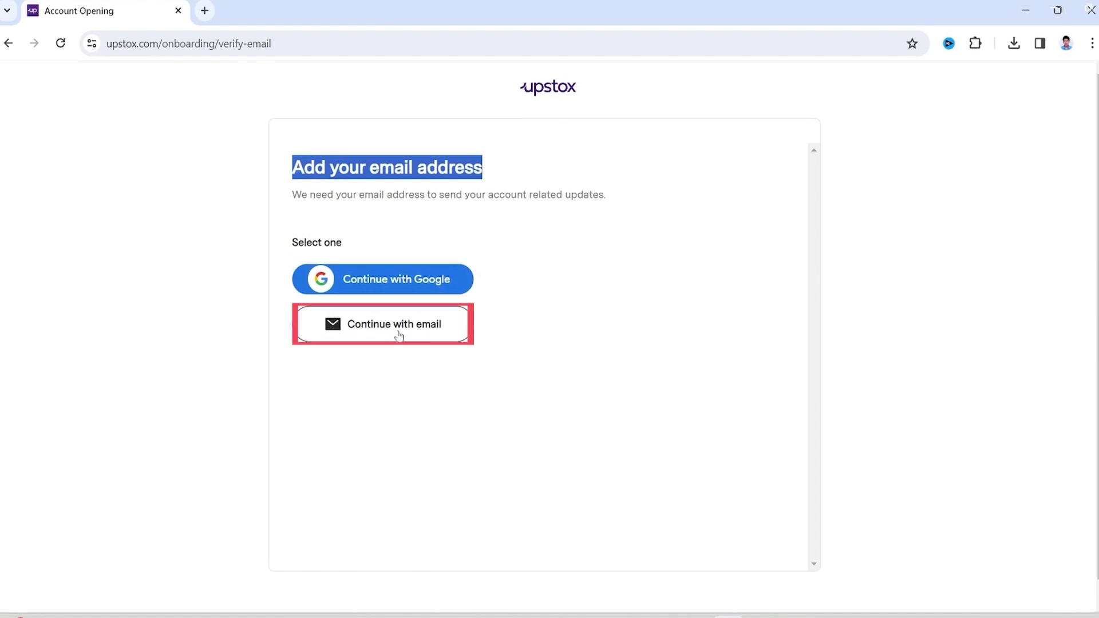
pyautogui.click(389, 280)
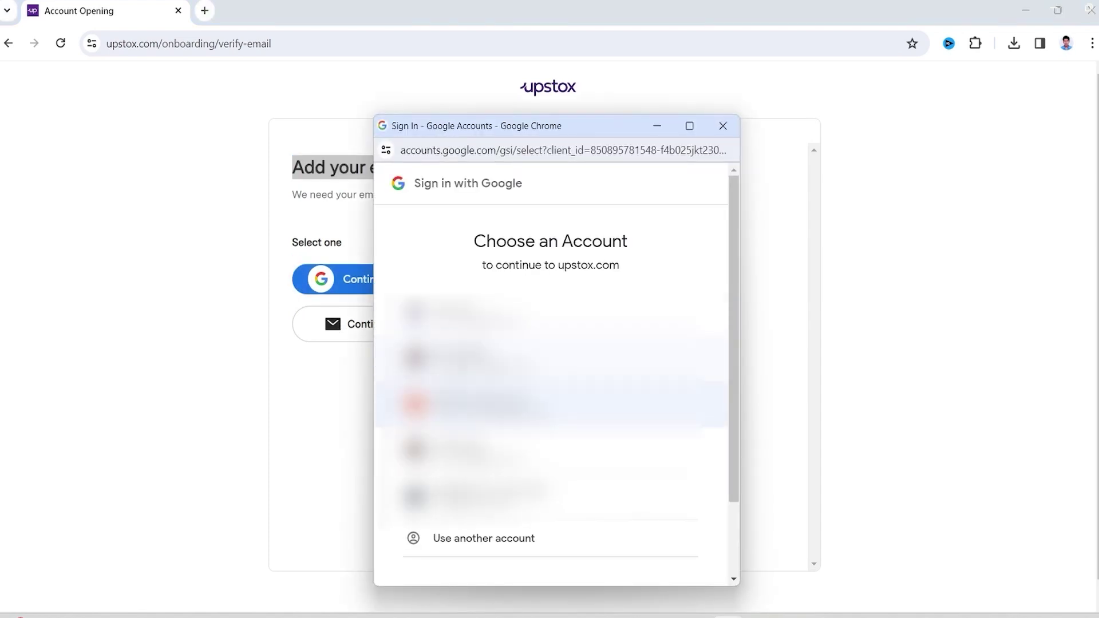
pyautogui.click(724, 131)
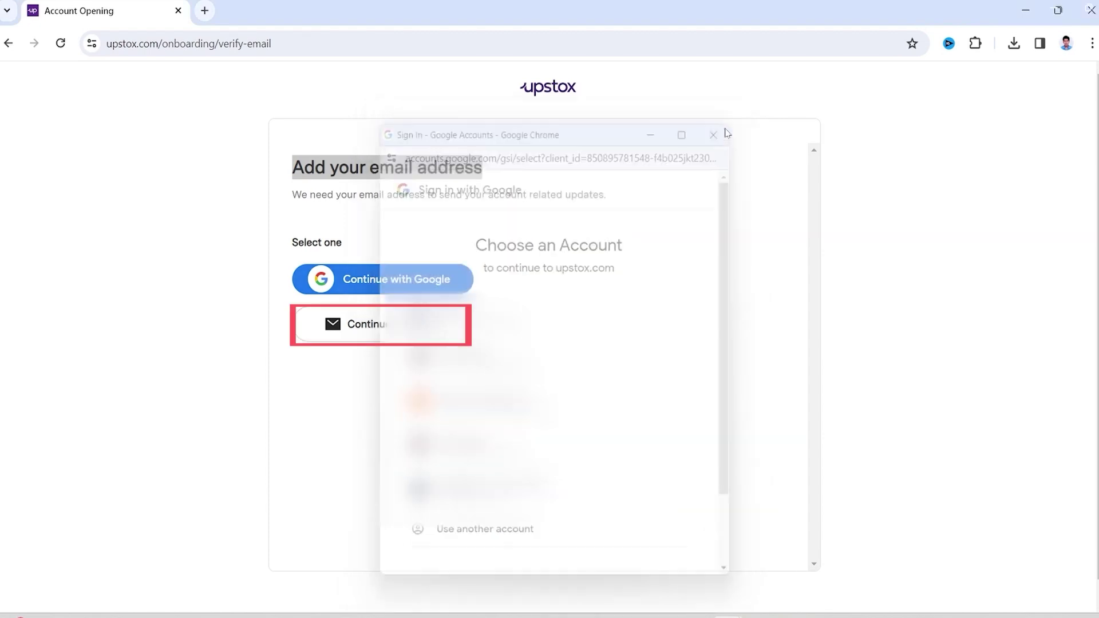
pyautogui.click(385, 324)
pyautogui.click(344, 272)
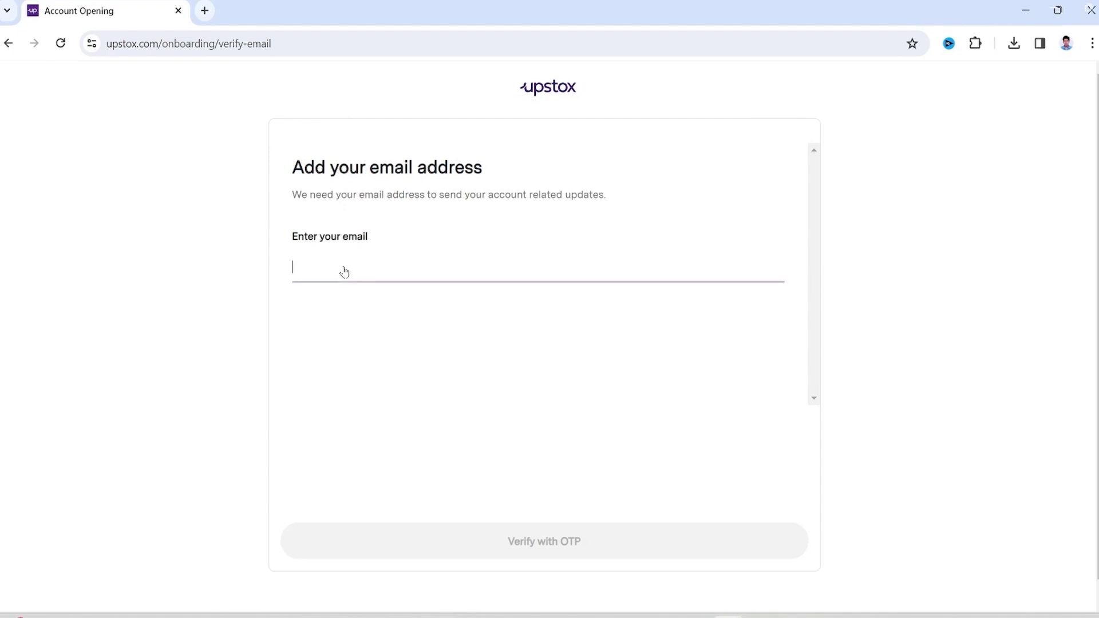
pyautogui.hotkey('ctrl', 'v')
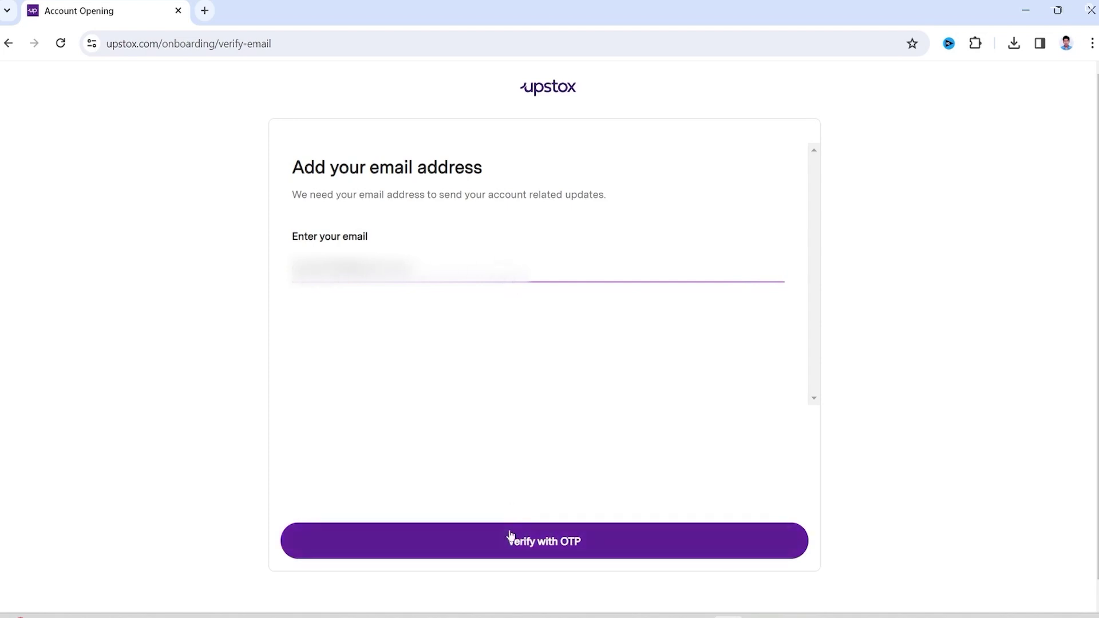
# Request an email OTP and verify the address with the 6-digit code.
pyautogui.click(555, 539)
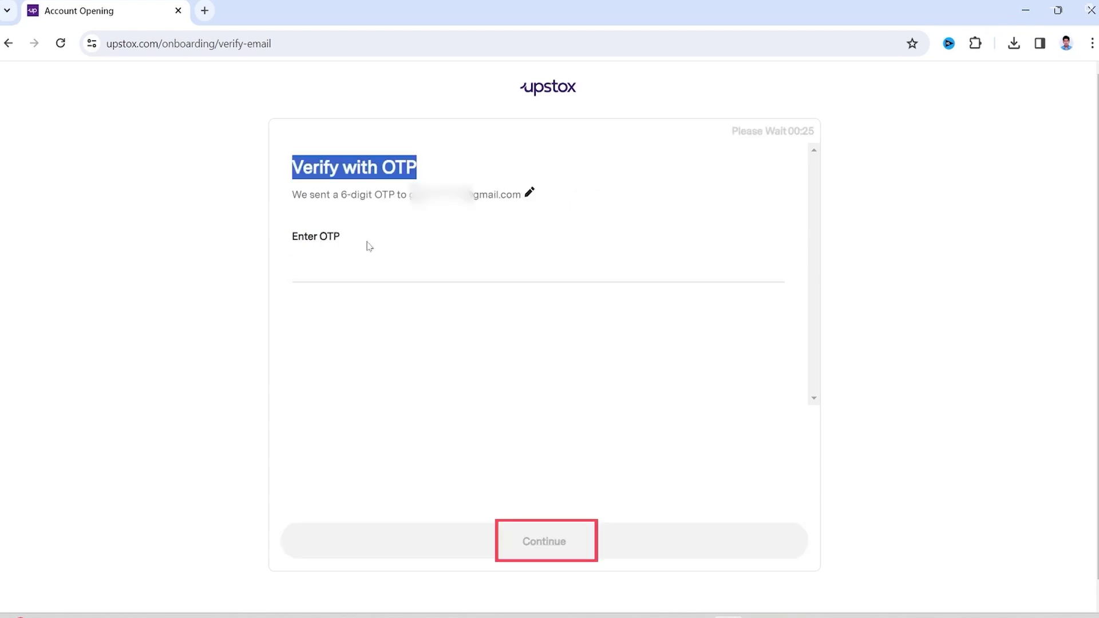
pyautogui.moveTo(296, 236); pyautogui.dragTo(422, 265)
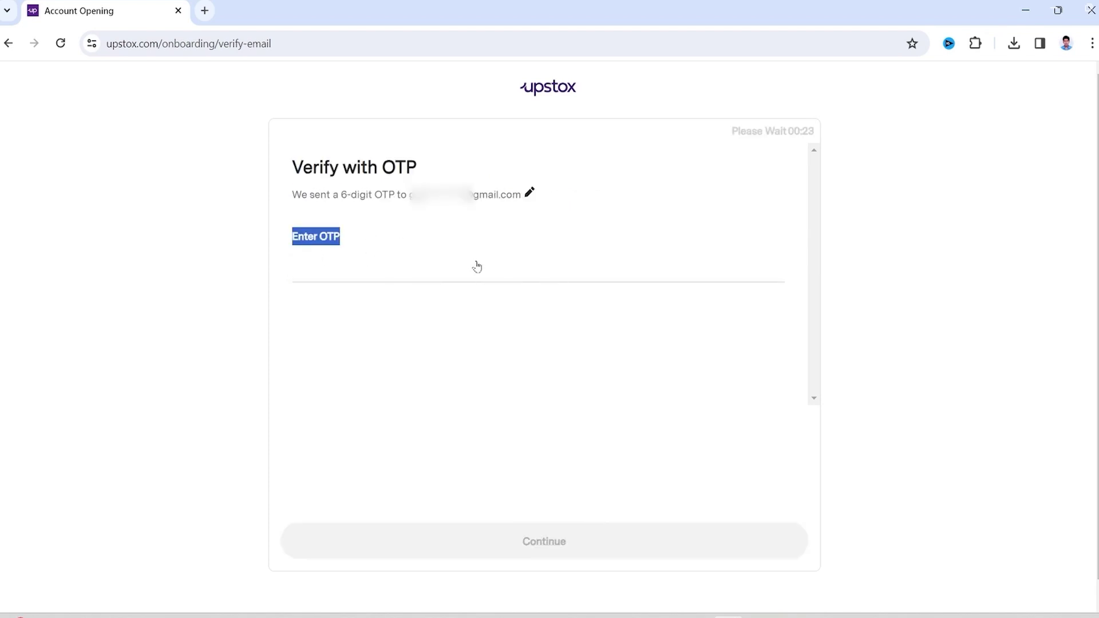
pyautogui.click(458, 274)
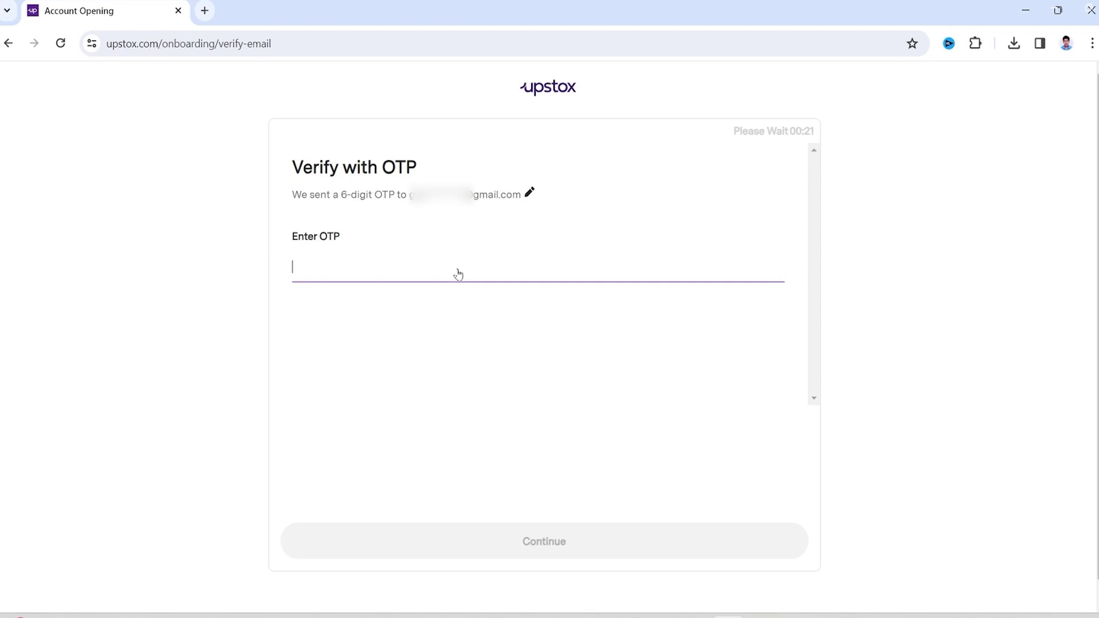
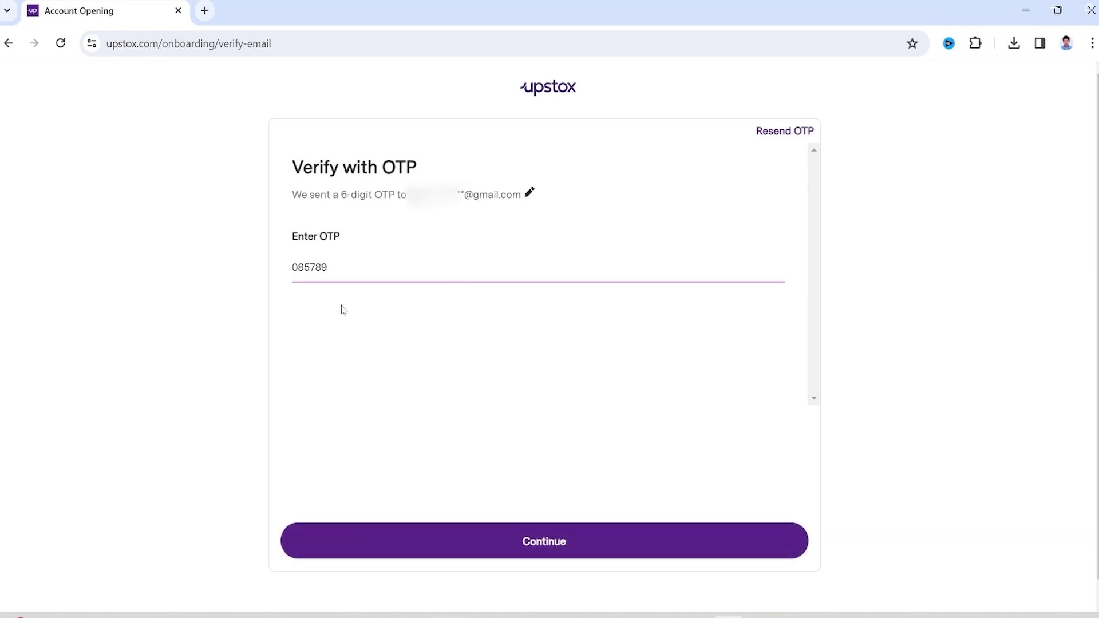
pyautogui.click(549, 548)
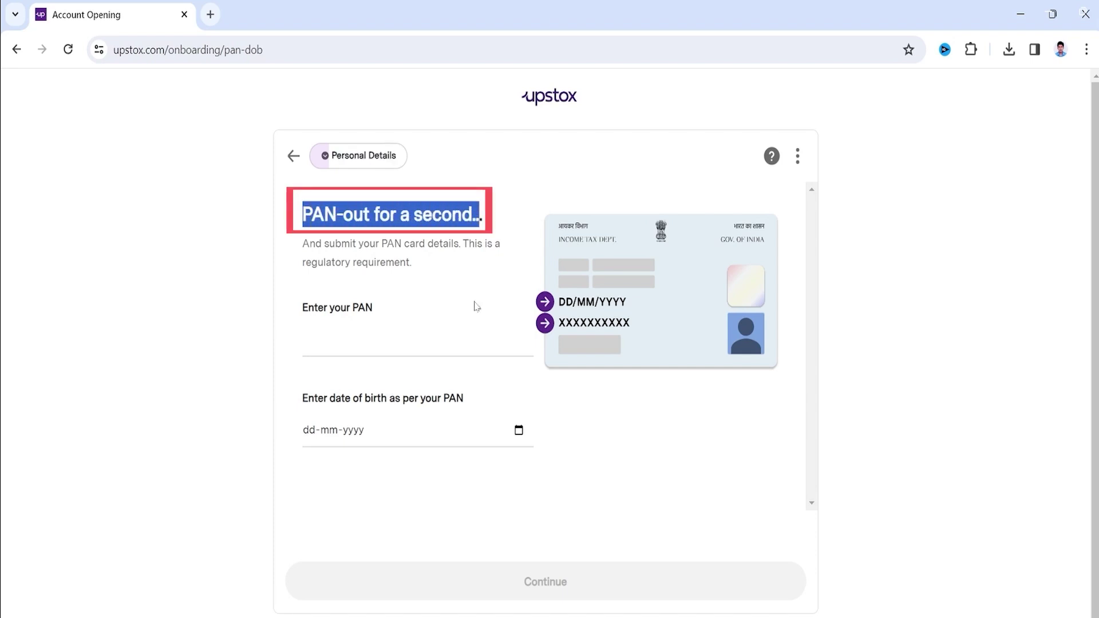
# Paste the PAN number into the PAN field.
pyautogui.moveTo(302, 308); pyautogui.dragTo(381, 305)
pyautogui.moveTo(302, 399); pyautogui.dragTo(467, 399)
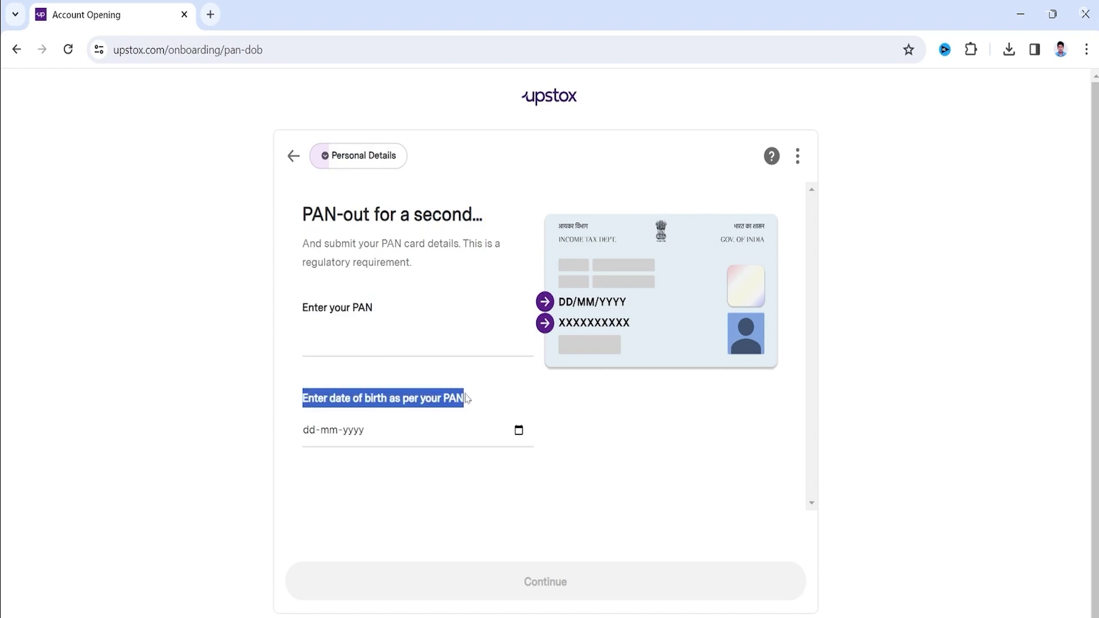
pyautogui.click(317, 347)
pyautogui.hotkey('ctrl', 'v')
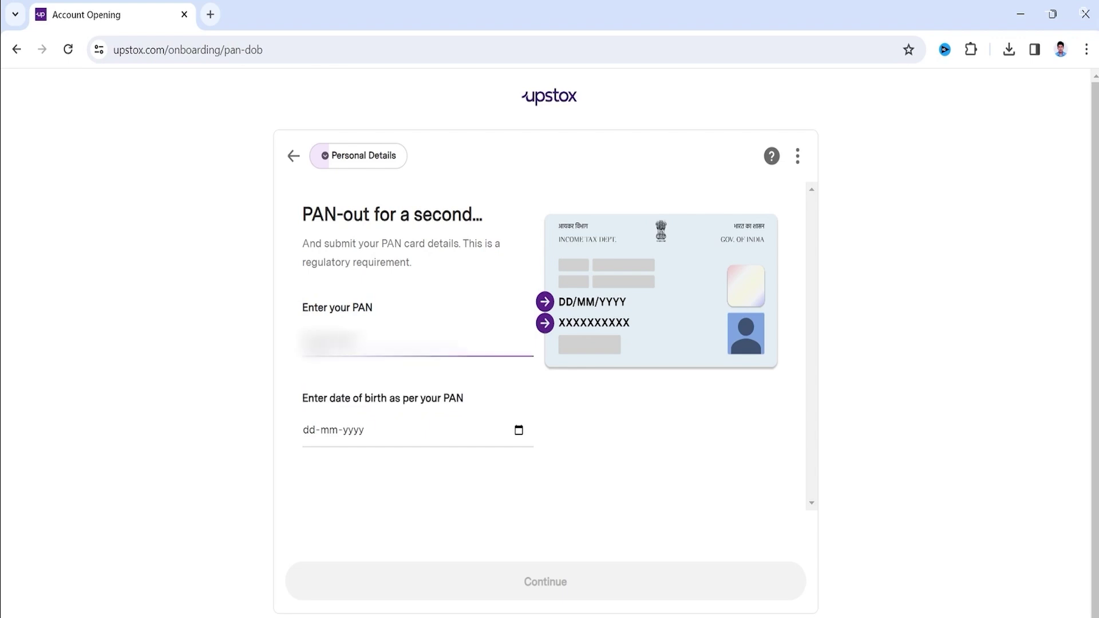
# Pick a date of birth in August 1995 from the calendar and submit the details.
pyautogui.click(357, 437)
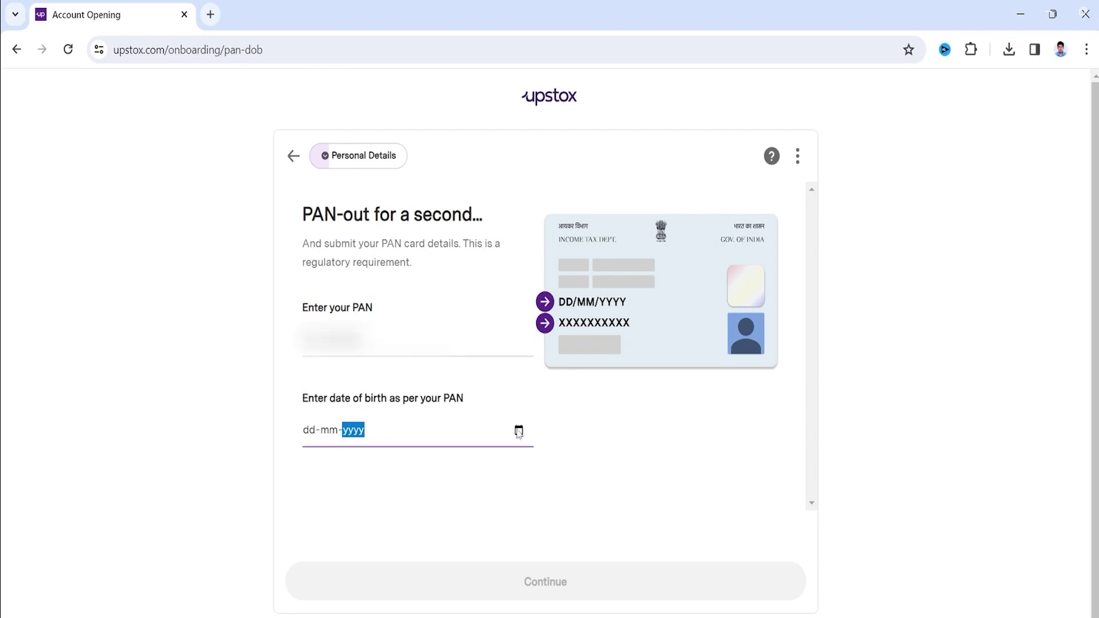
pyautogui.click(519, 432)
pyautogui.click(381, 207)
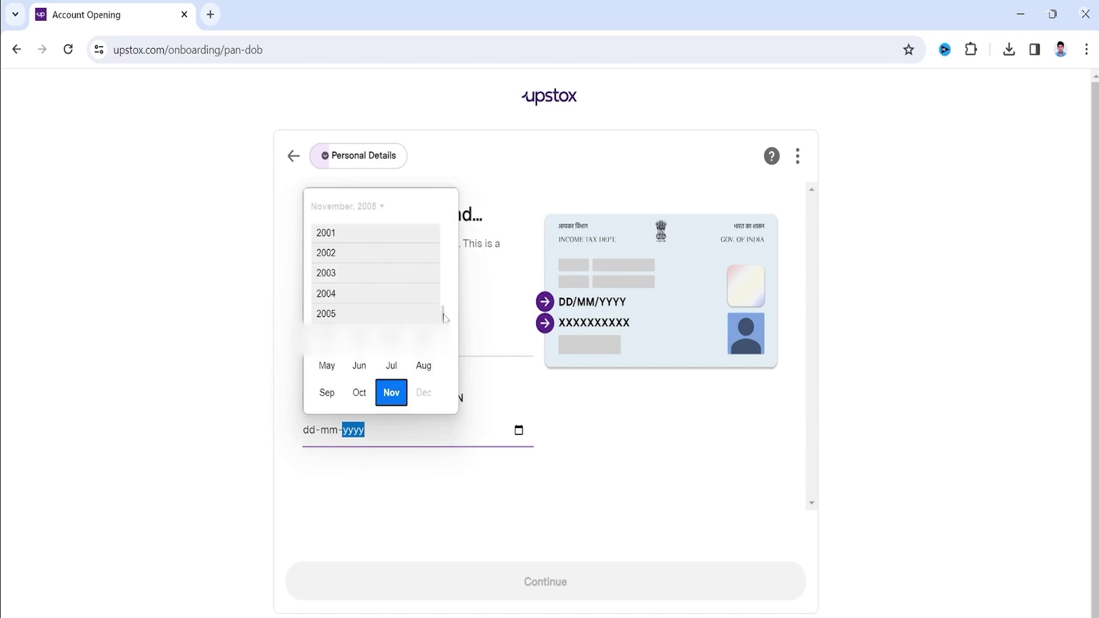
pyautogui.scroll(2, 444, 309)
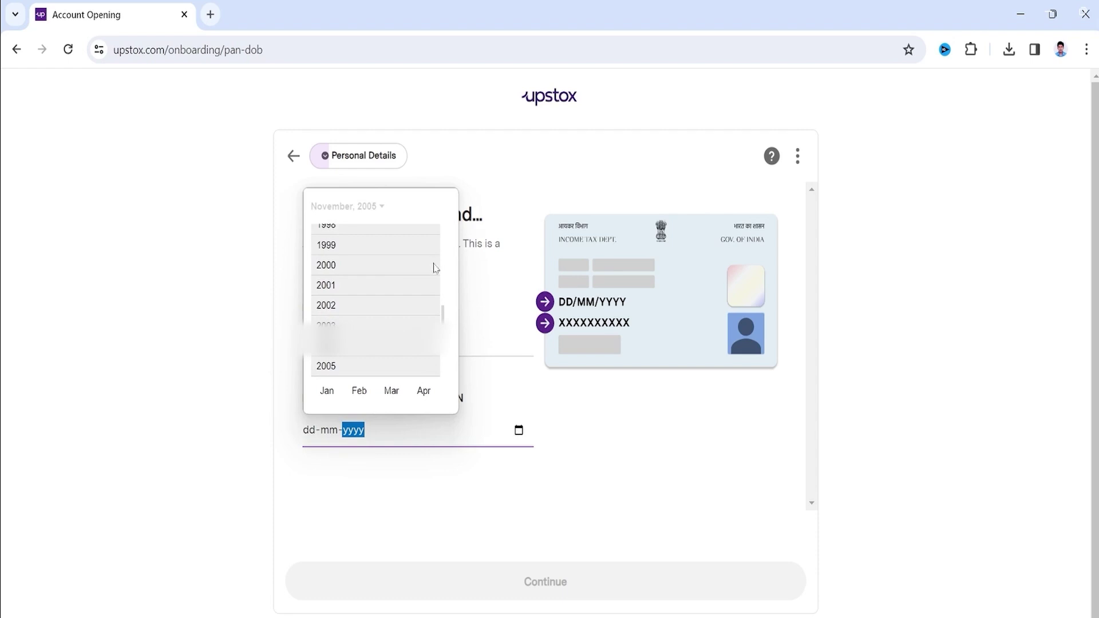
pyautogui.click(421, 281)
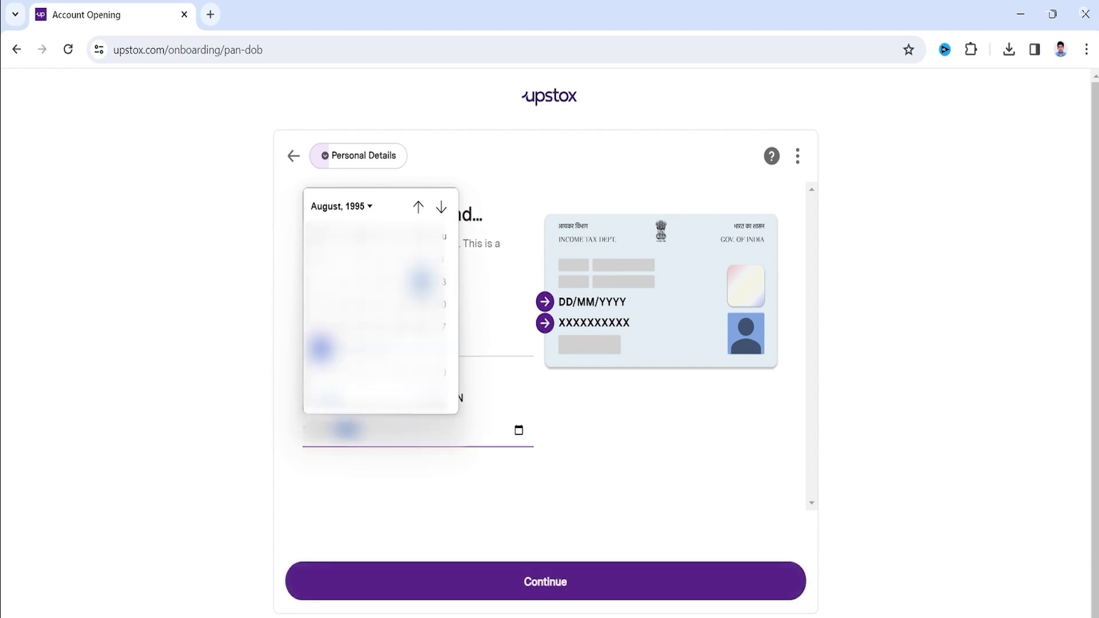
pyautogui.click(393, 324)
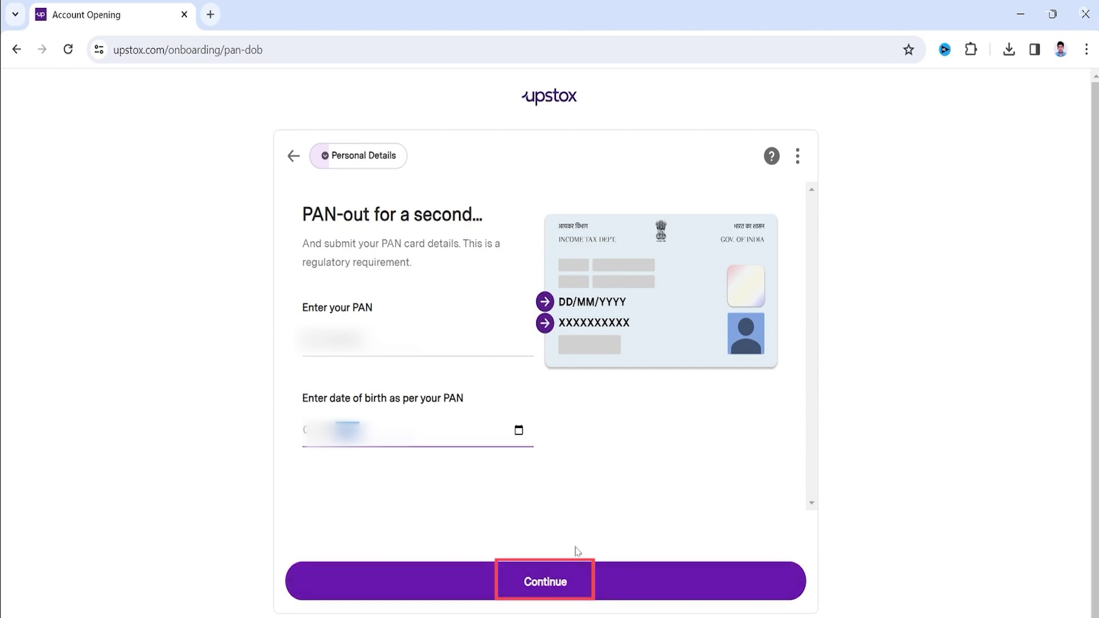
pyautogui.click(549, 580)
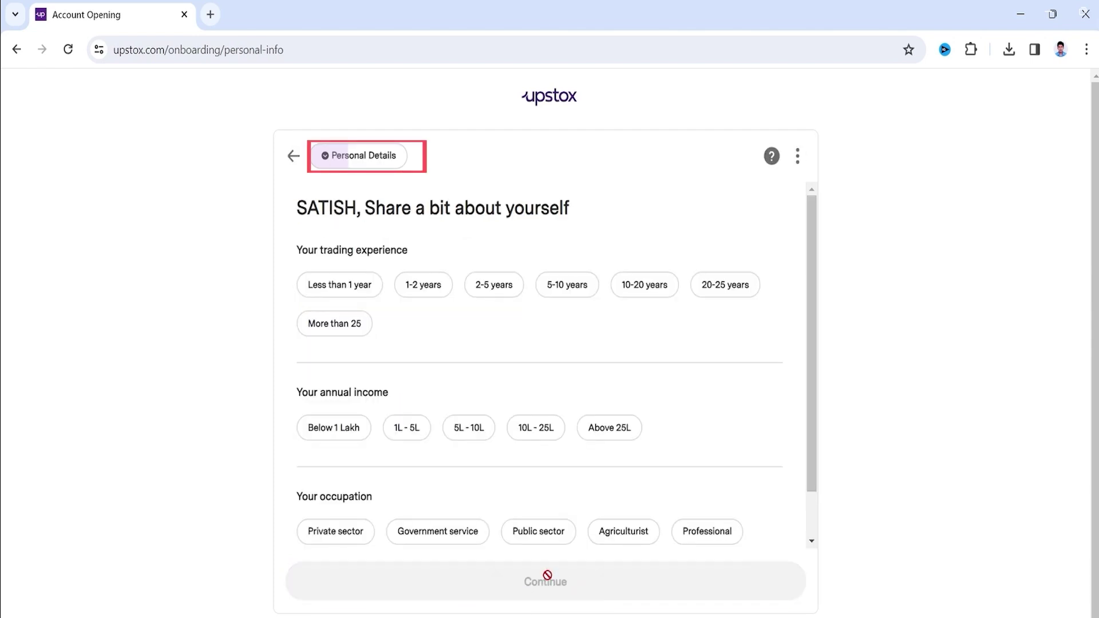
# Answer Less than 1 year trading experience, 1L - 5L income and Private sector occupation.
pyautogui.moveTo(295, 250); pyautogui.dragTo(426, 253)
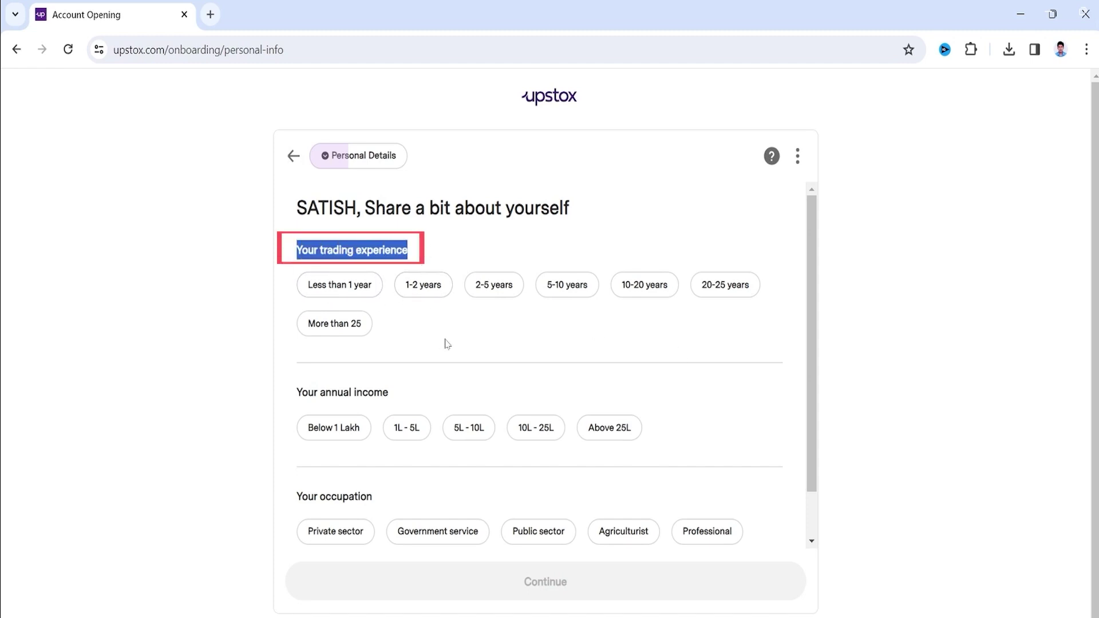
pyautogui.moveTo(293, 396); pyautogui.dragTo(398, 395)
pyautogui.moveTo(298, 499); pyautogui.dragTo(403, 496)
pyautogui.moveTo(814, 353)
pyautogui.mouseDown()
pyautogui.moveTo(815, 426)
pyautogui.moveTo(813, 355)
pyautogui.mouseUp()
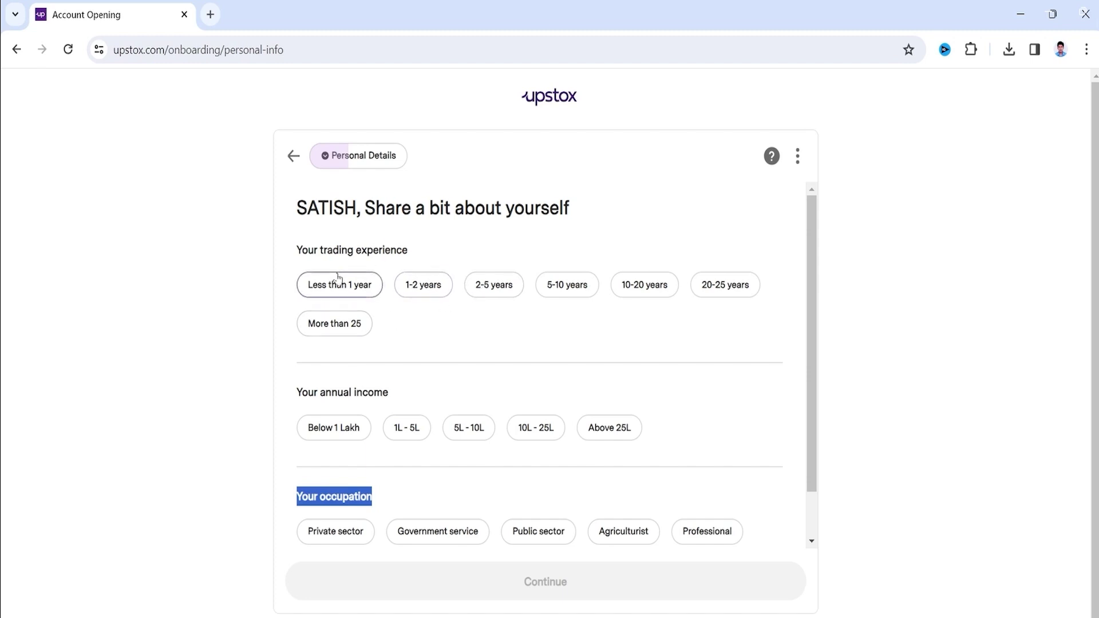
pyautogui.click(346, 289)
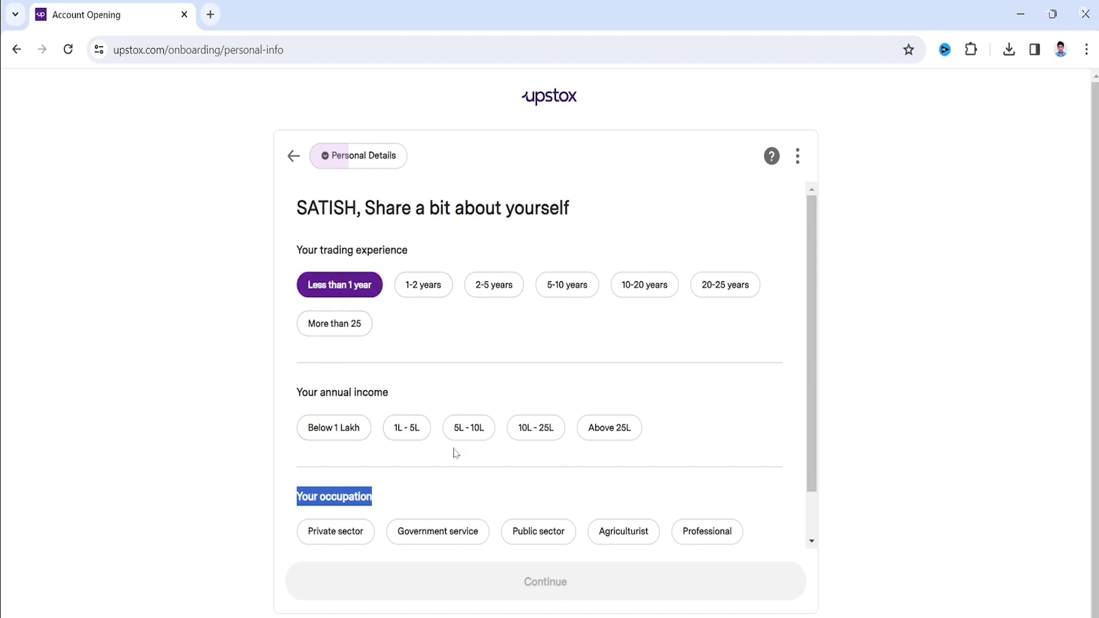
pyautogui.click(408, 437)
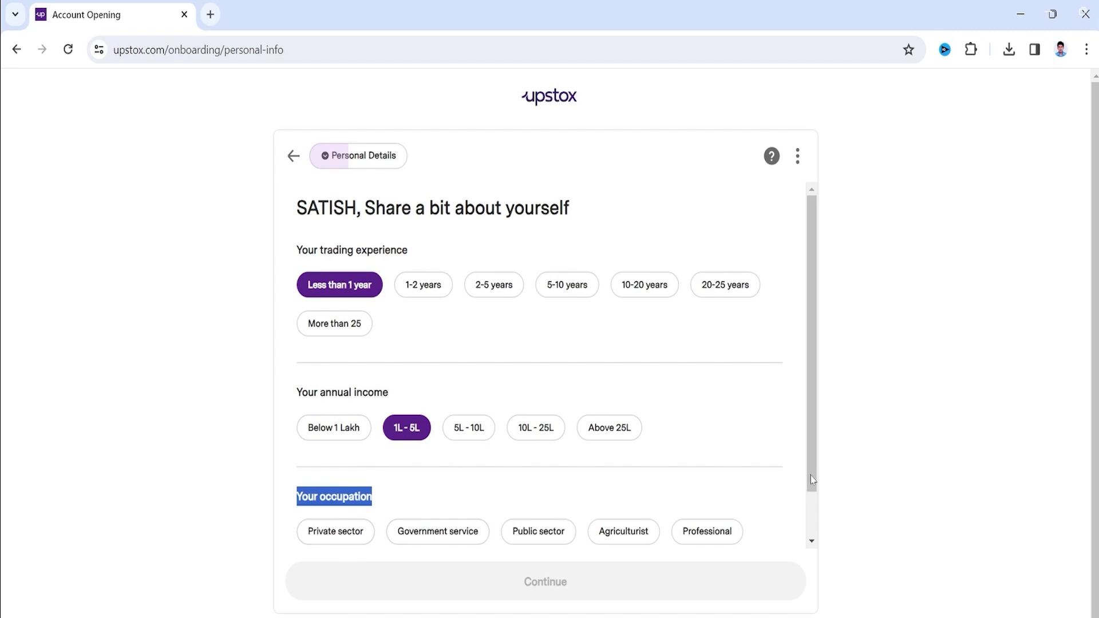
pyautogui.scroll(-2, 814, 480)
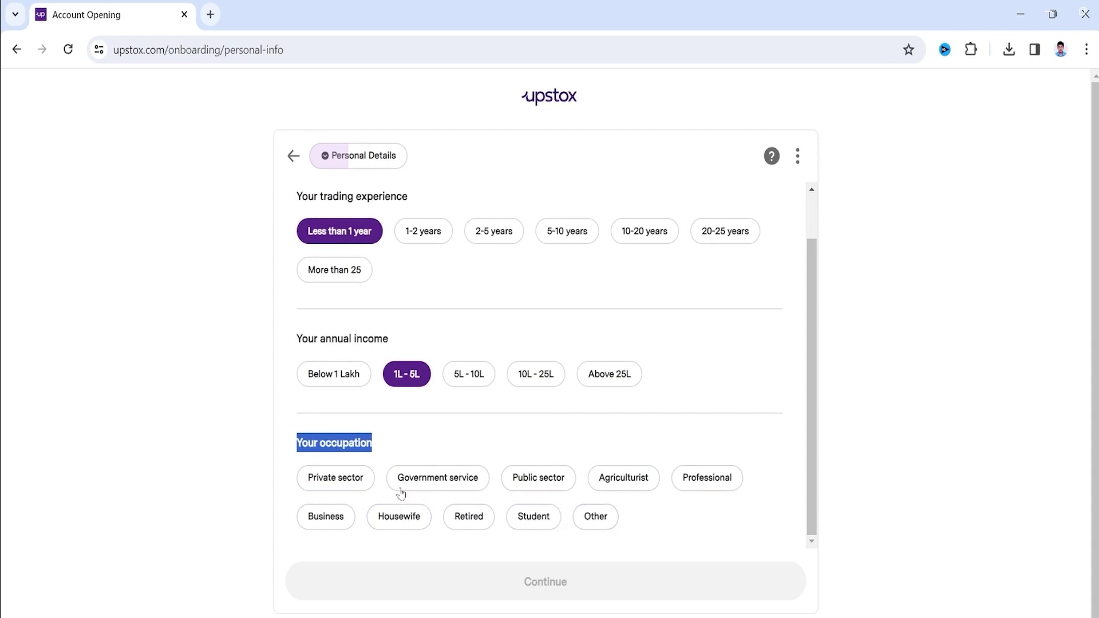
pyautogui.click(336, 477)
pyautogui.click(530, 583)
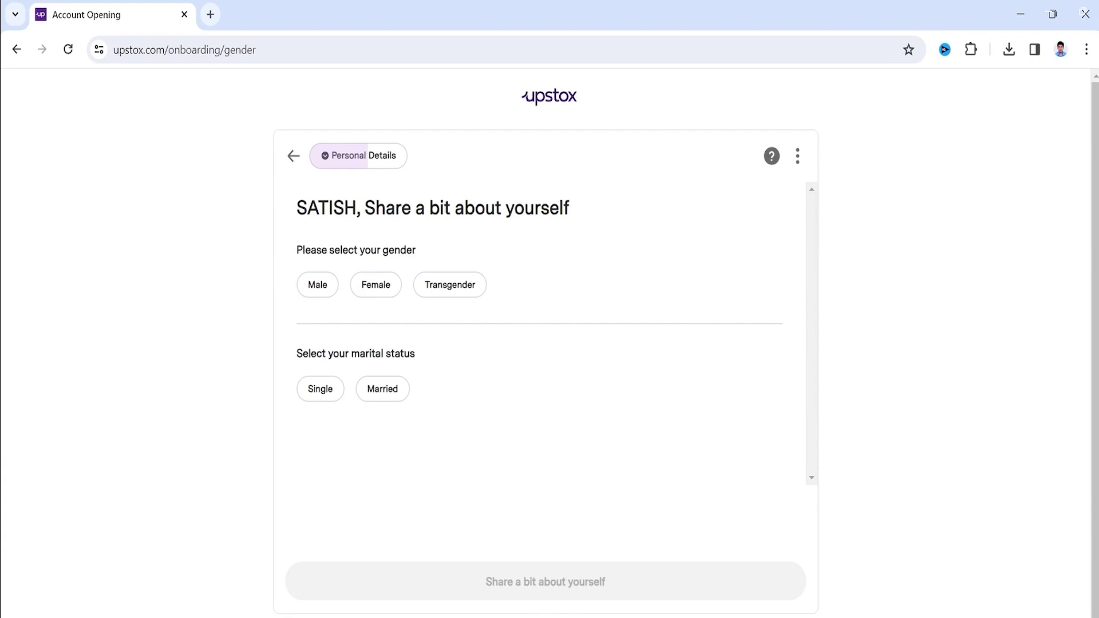
# Set gender to Male and marital status to Single, then submit.
pyautogui.moveTo(297, 253); pyautogui.dragTo(418, 251)
pyautogui.moveTo(297, 353); pyautogui.dragTo(422, 363)
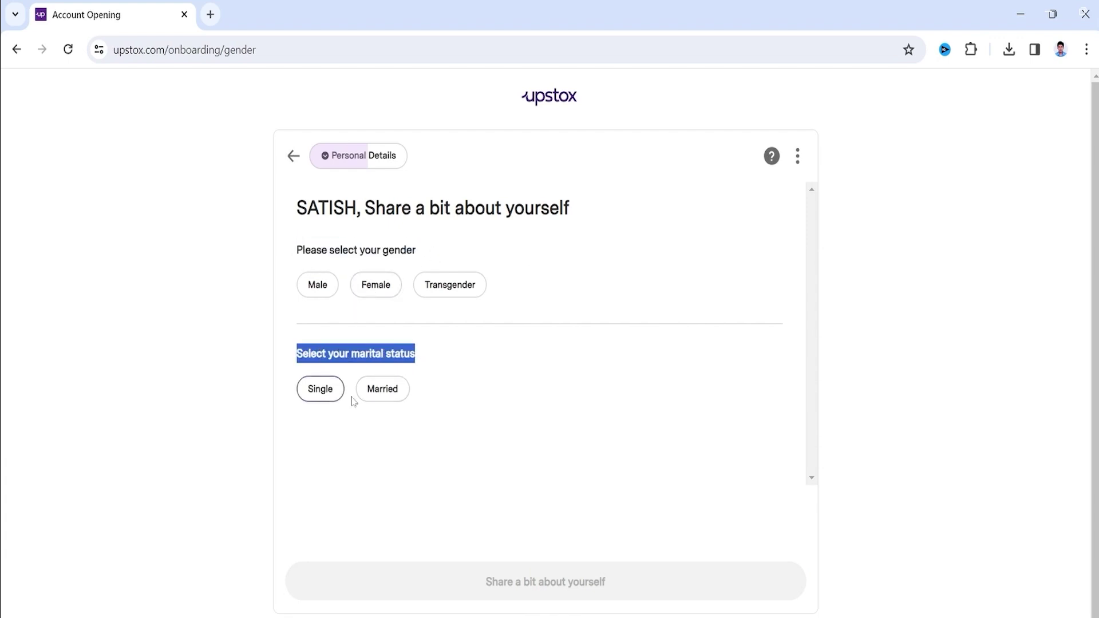
pyautogui.click(317, 284)
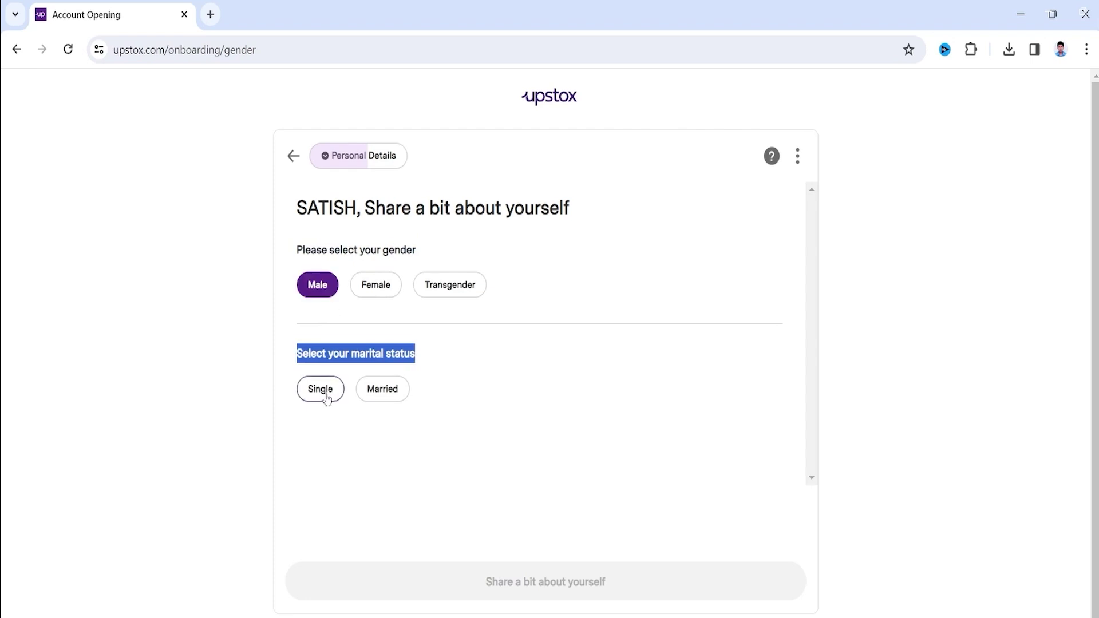
pyautogui.click(325, 394)
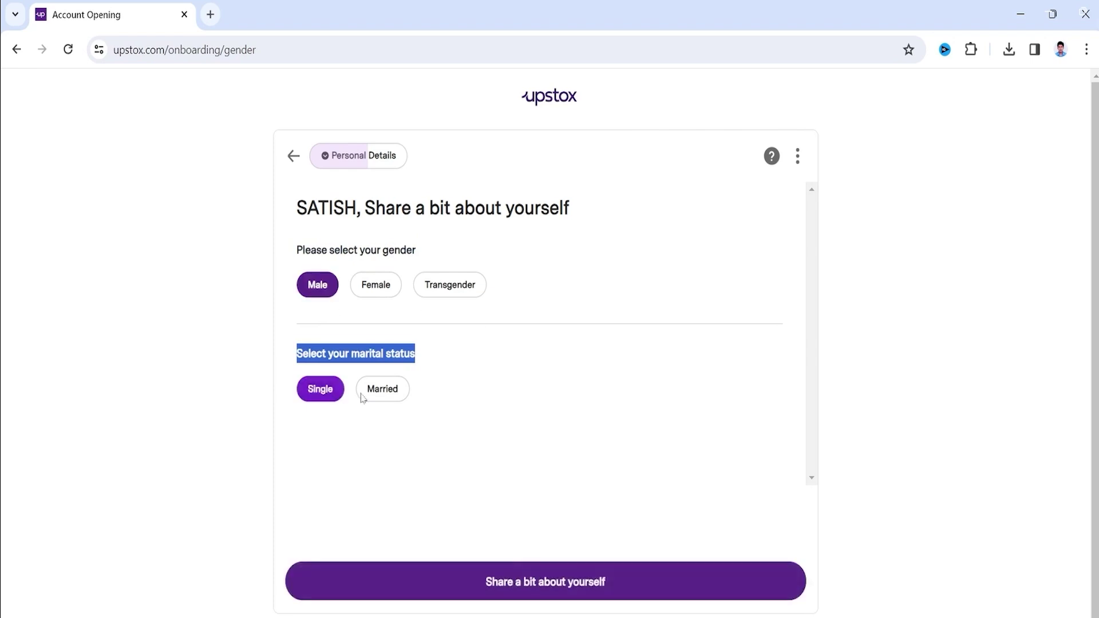
pyautogui.click(554, 583)
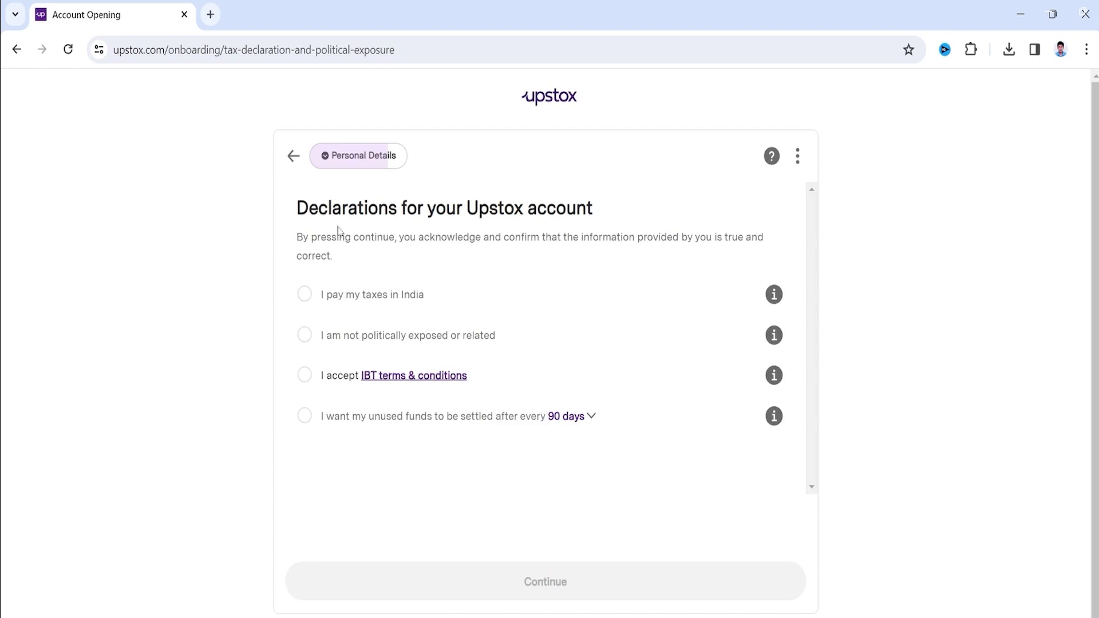
# Tick the Indian taxes, not politically exposed, IBT terms and 90-day settlement declarations and continue.
pyautogui.moveTo(295, 207); pyautogui.dragTo(600, 199)
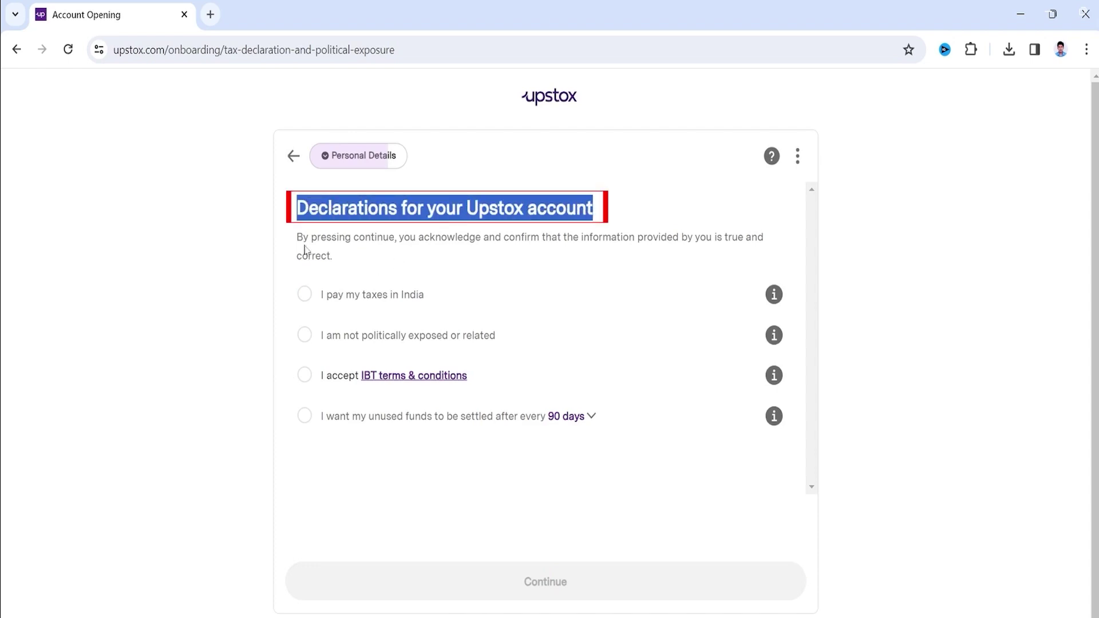
pyautogui.click(305, 295)
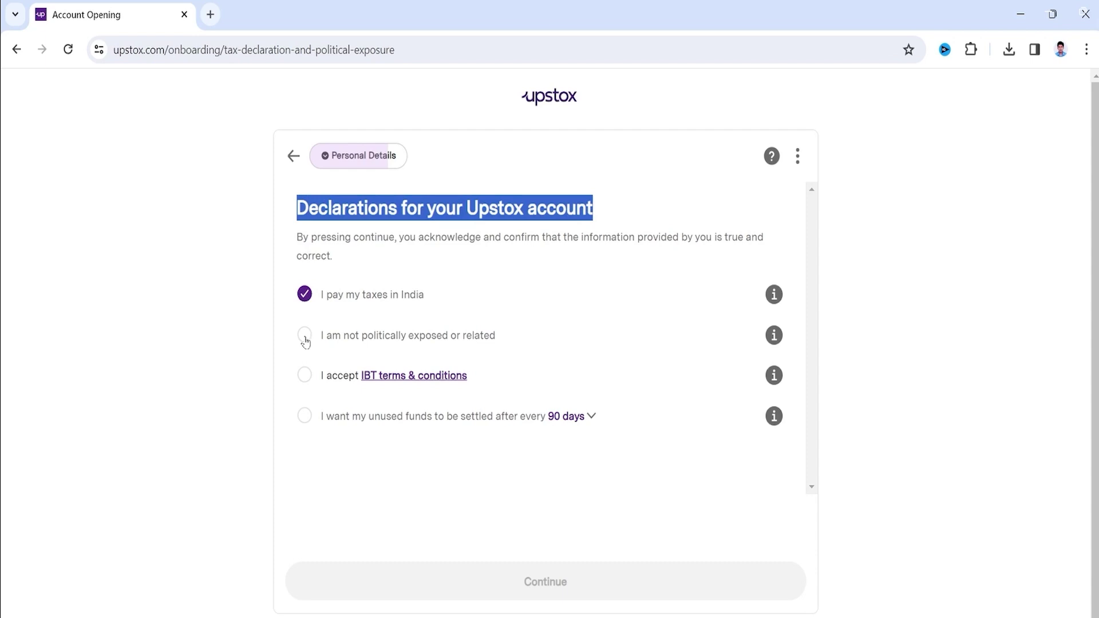
pyautogui.click(303, 342)
pyautogui.click(304, 375)
pyautogui.click(306, 418)
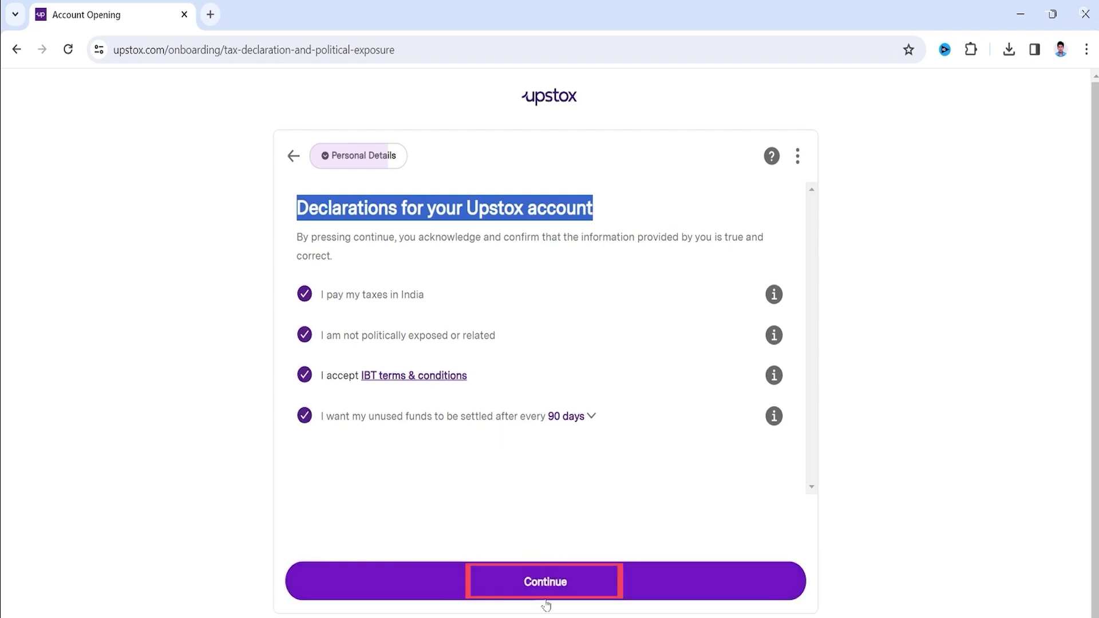
pyautogui.click(545, 598)
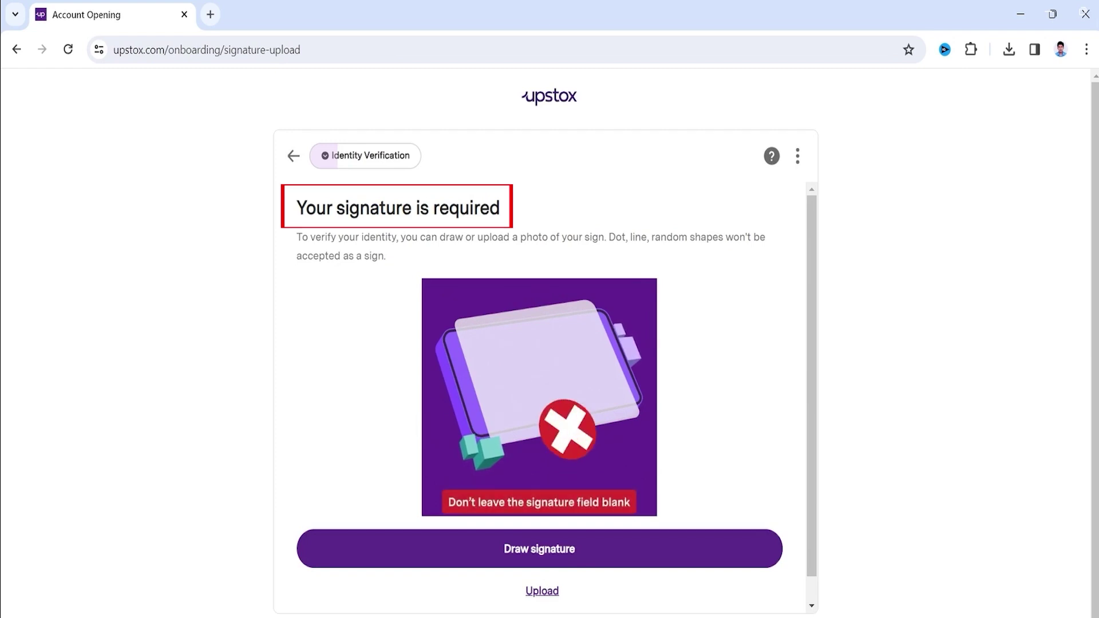
# Upload the 'Sign' image as the signature photo and accept its quality check.
pyautogui.moveTo(296, 208); pyautogui.dragTo(501, 209)
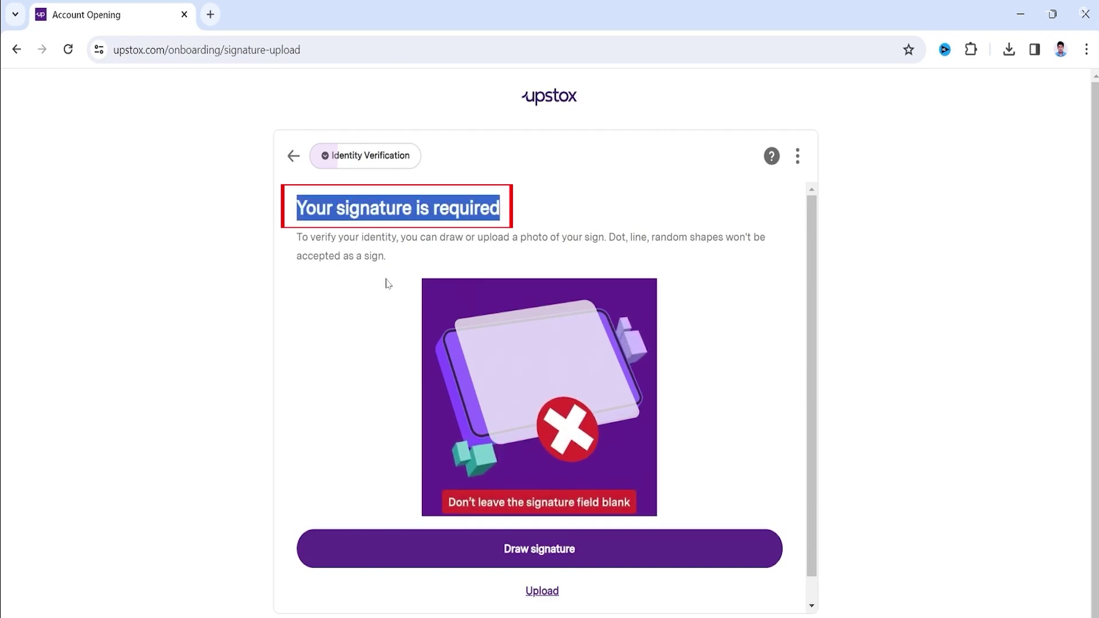
pyautogui.moveTo(297, 238); pyautogui.dragTo(689, 237)
pyautogui.click(689, 237)
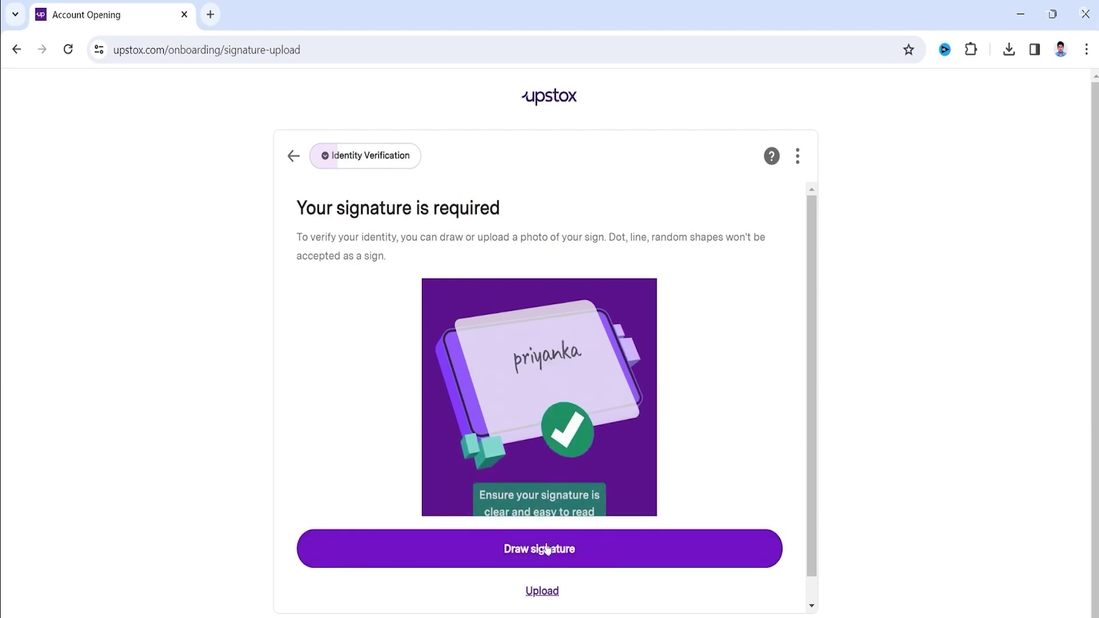
pyautogui.click(543, 592)
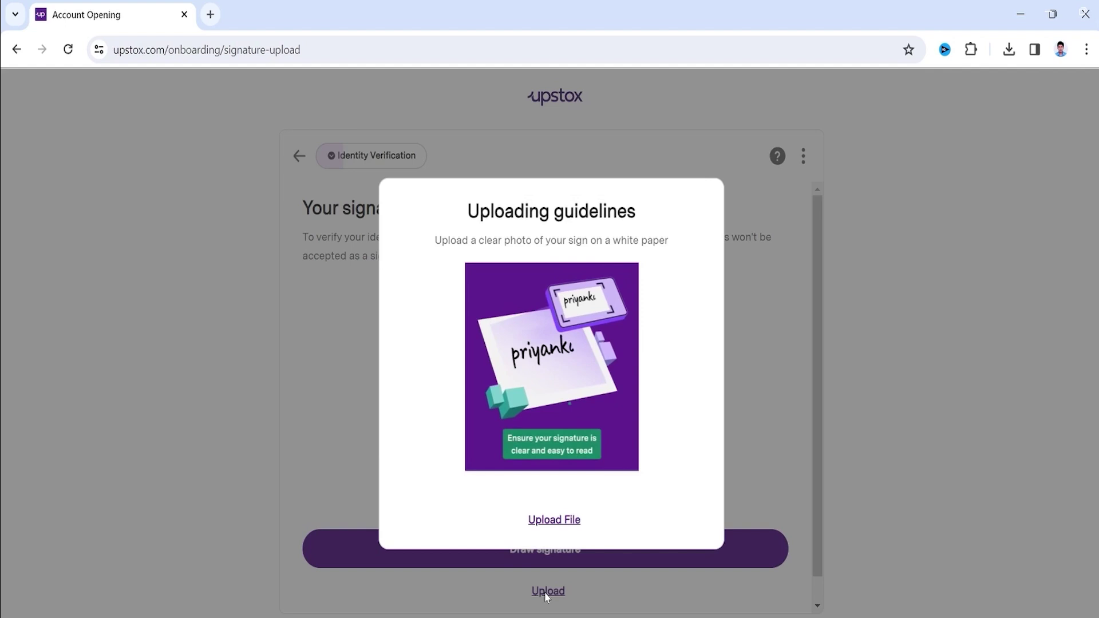
pyautogui.click(554, 520)
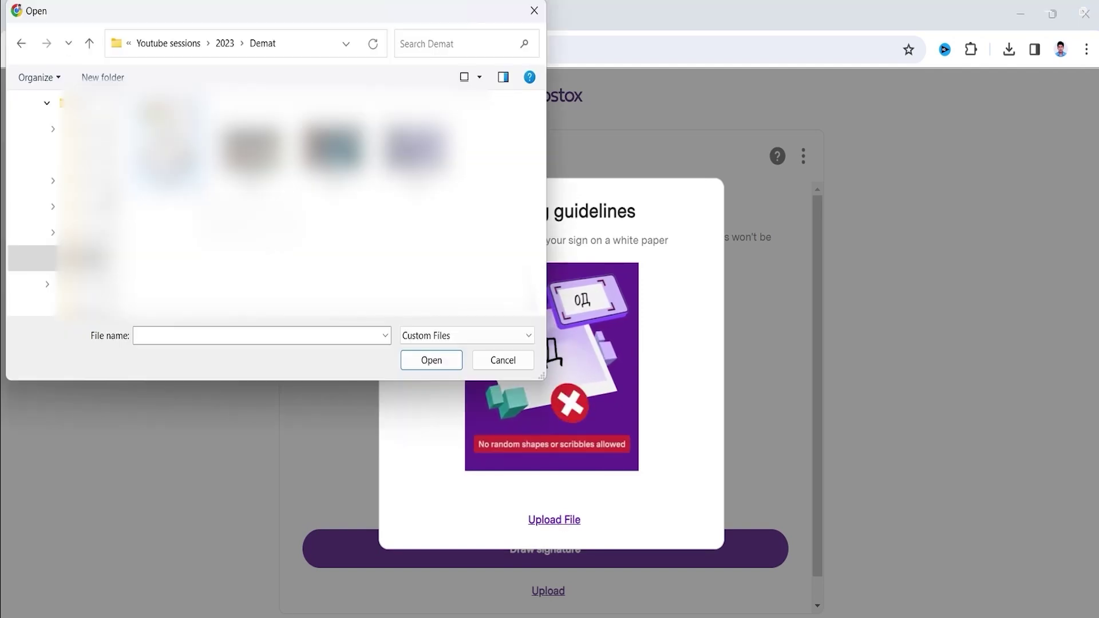
pyautogui.write('Sign')
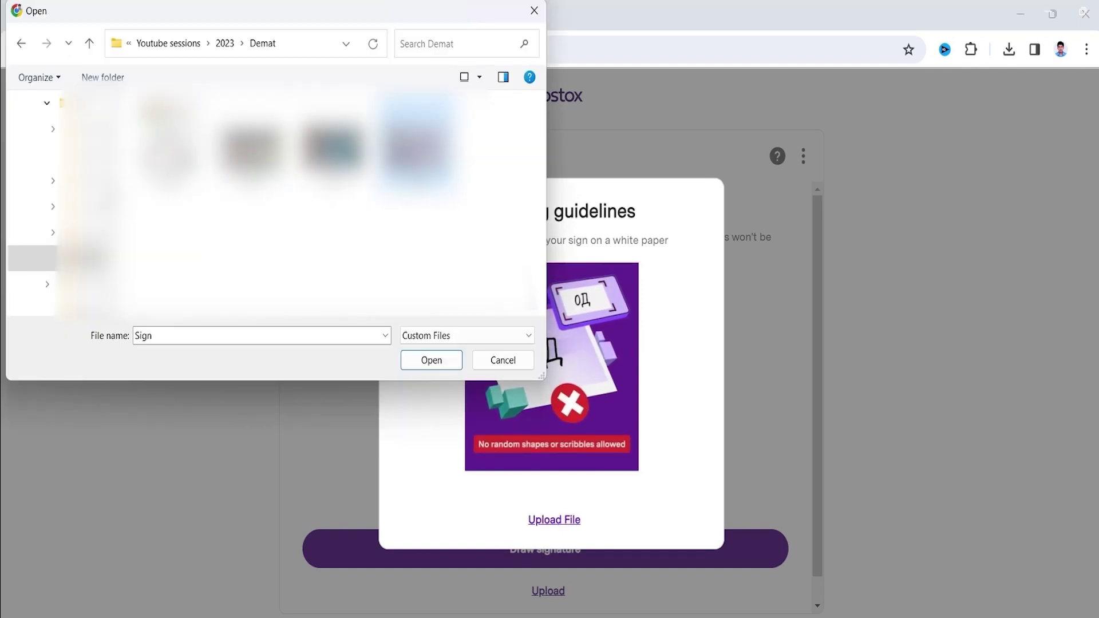
pyautogui.press('Return')
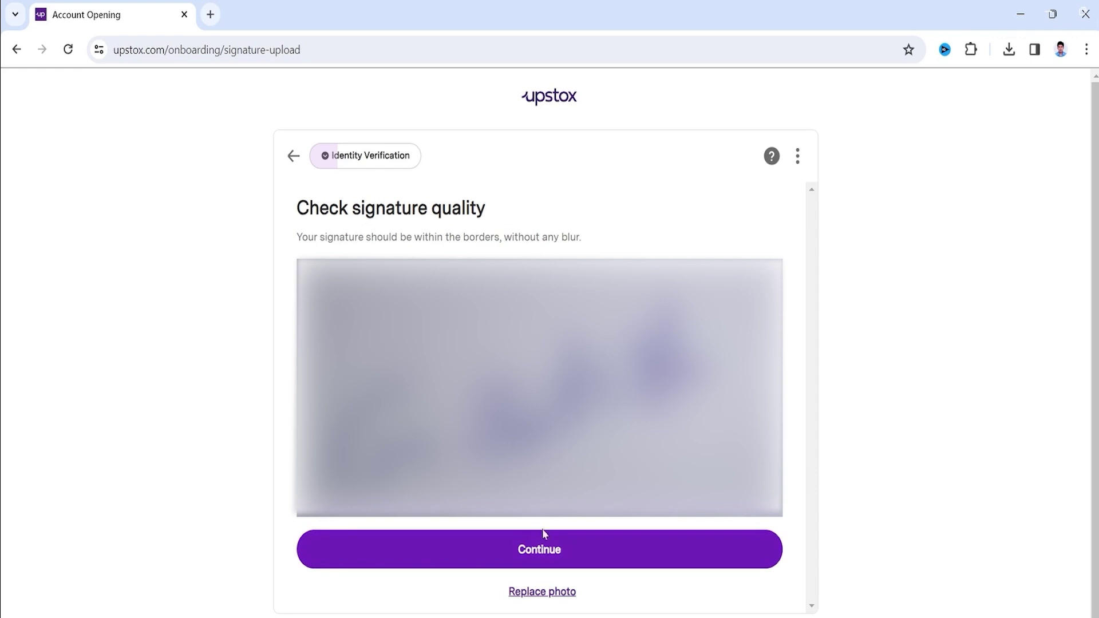
pyautogui.click(557, 563)
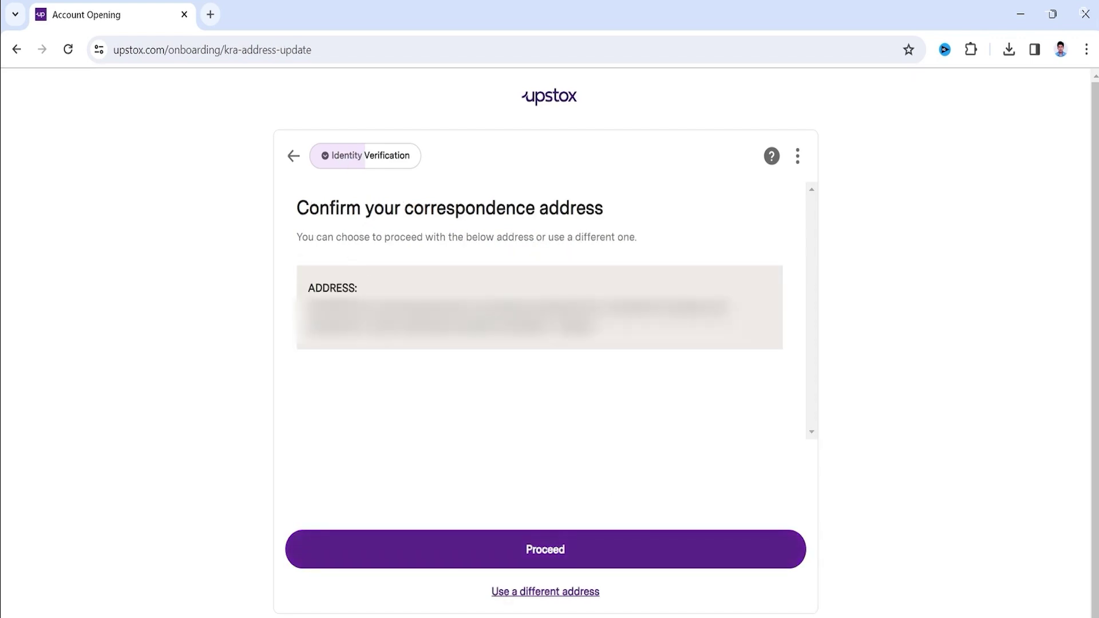
pyautogui.moveTo(296, 207); pyautogui.dragTo(623, 215)
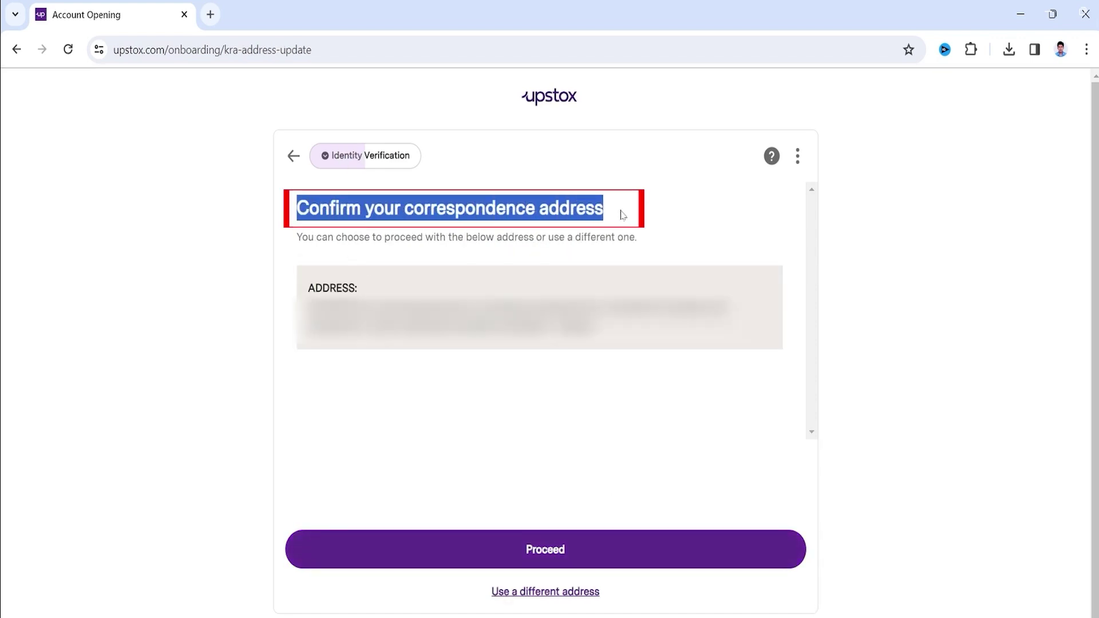
pyautogui.click(674, 232)
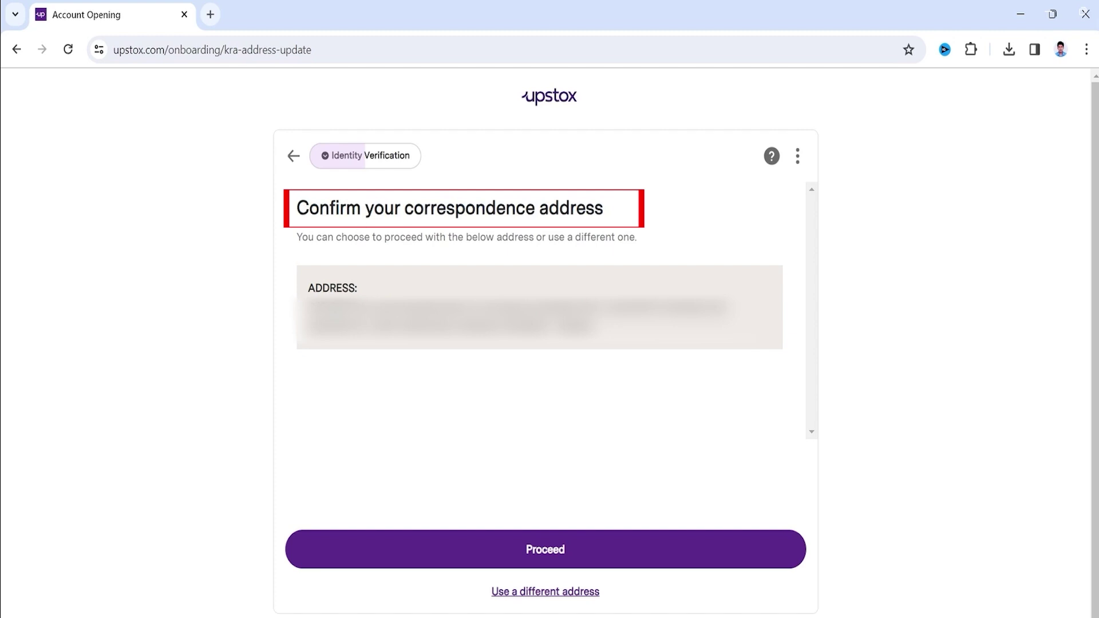
pyautogui.moveTo(294, 237); pyautogui.dragTo(652, 243)
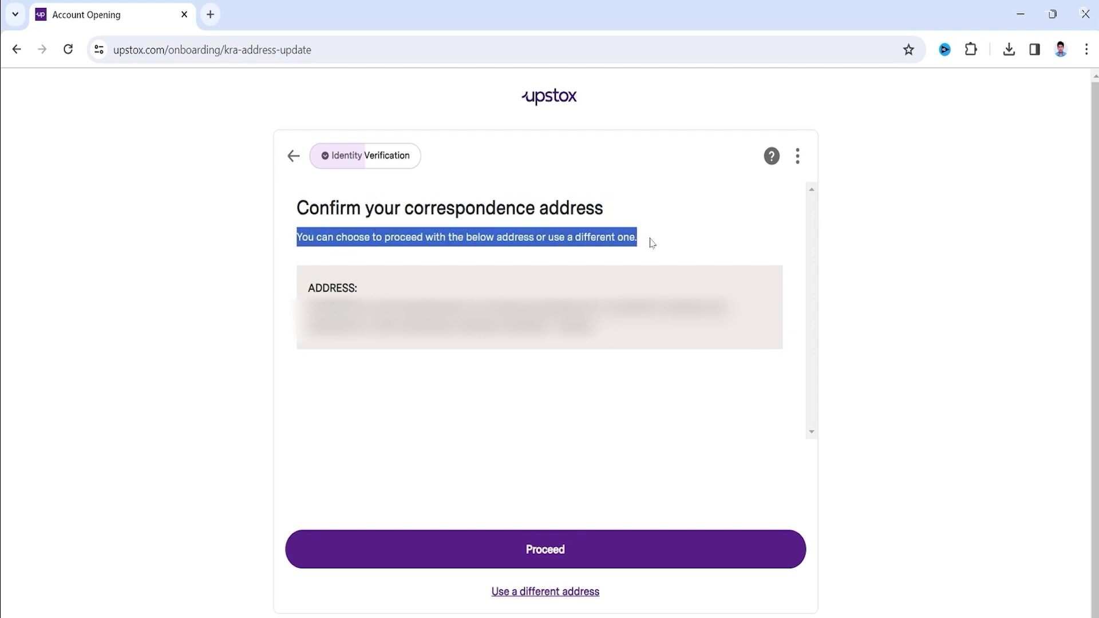
pyautogui.click(553, 550)
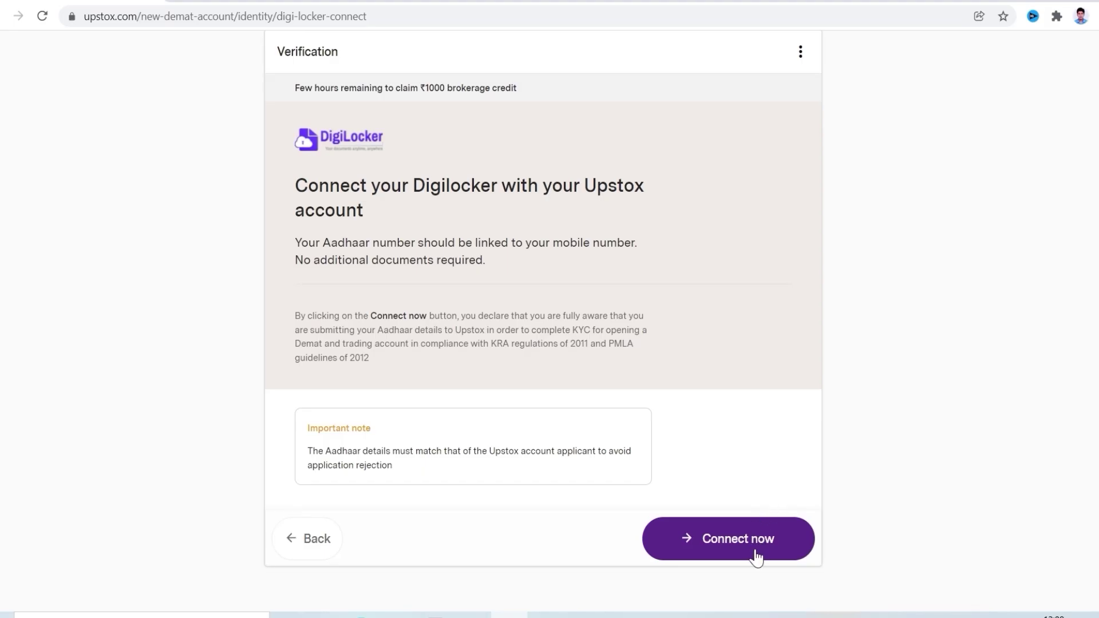
# Connect DigiLocker and proceed through the Allow data sharing popup.
pyautogui.click(759, 544)
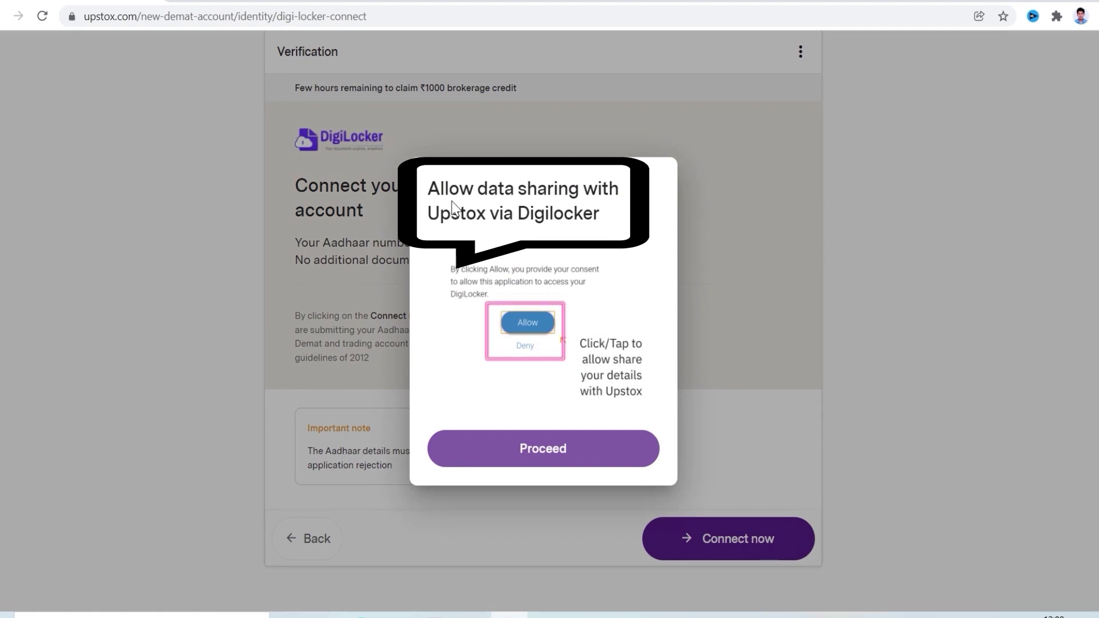
pyautogui.moveTo(429, 182); pyautogui.dragTo(604, 228)
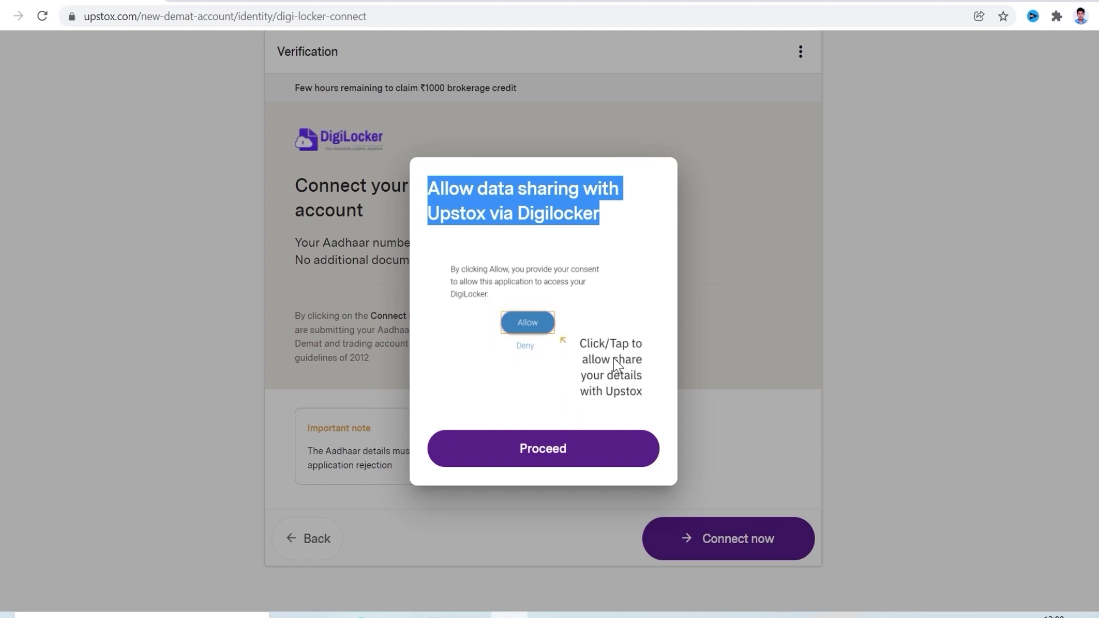
pyautogui.click(555, 457)
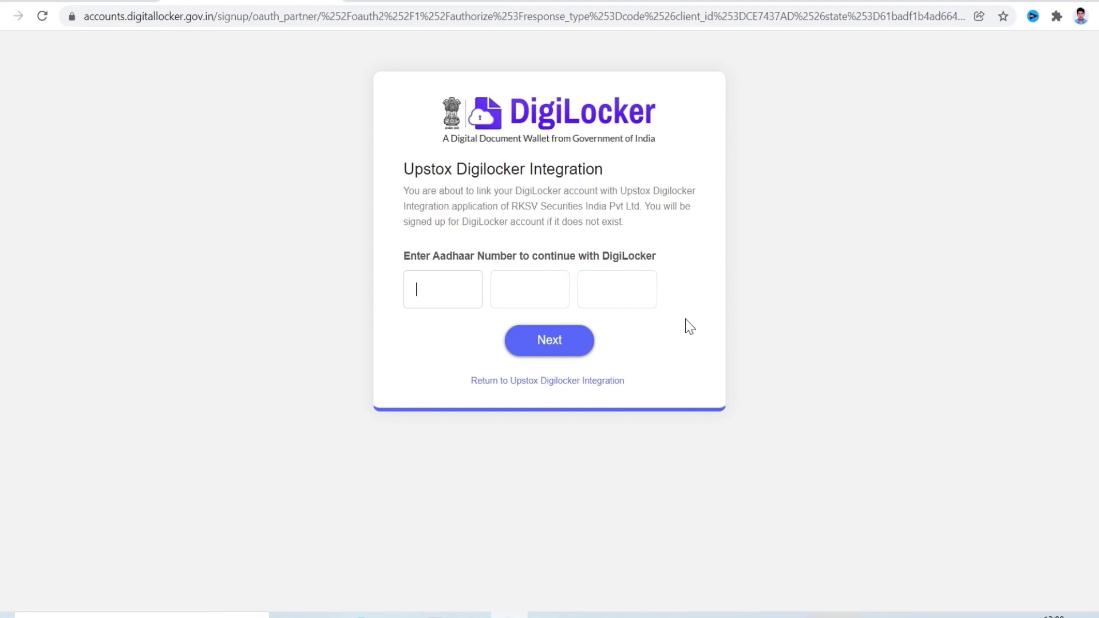
# Verify the Aadhaar number with its DigiLocker OTP and allow Upstox to access documents.
pyautogui.hotkey('ctrl', '+')
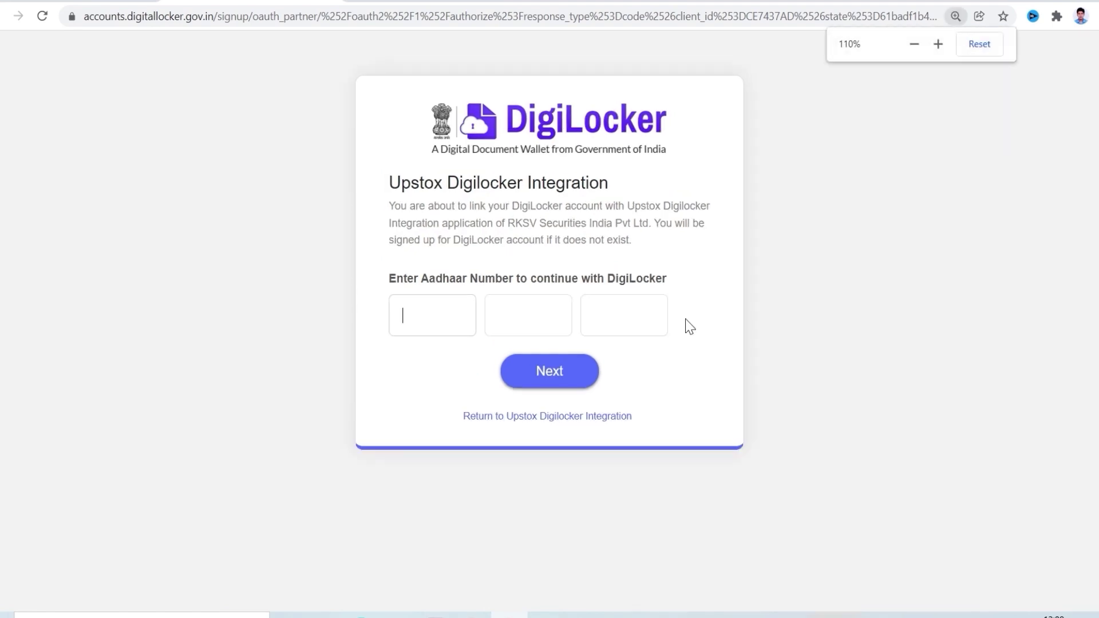
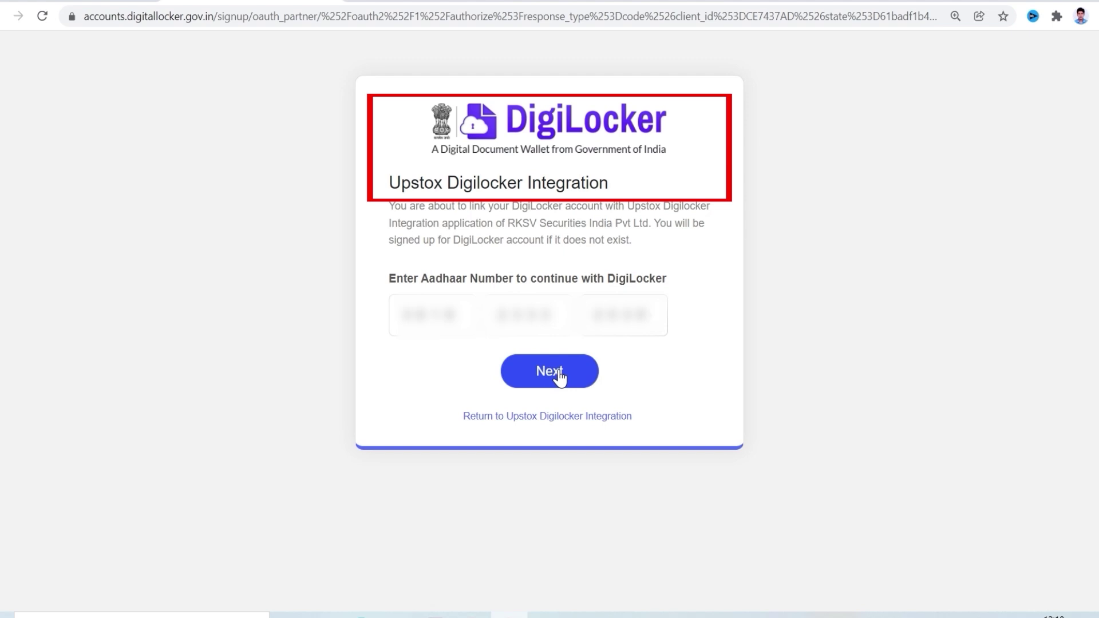
pyautogui.click(560, 378)
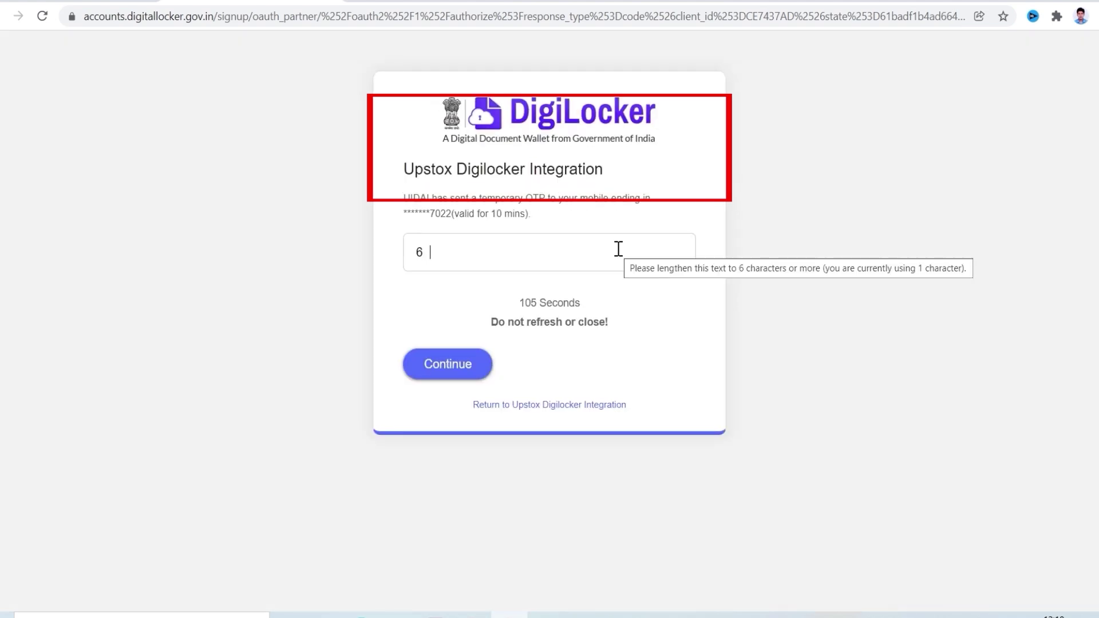
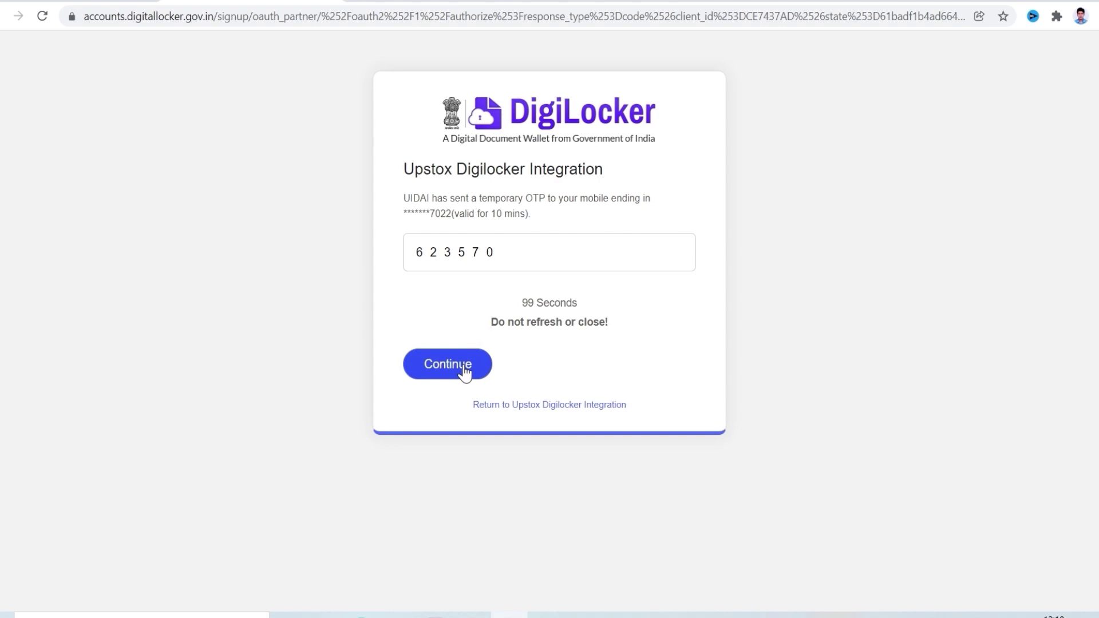
pyautogui.click(462, 366)
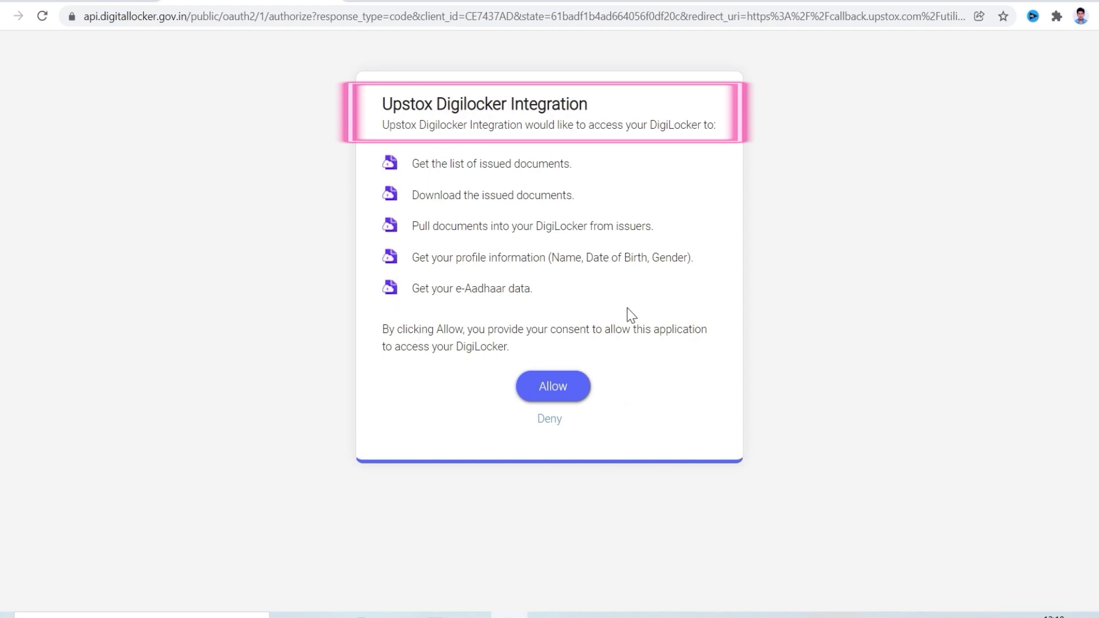
pyautogui.click(566, 394)
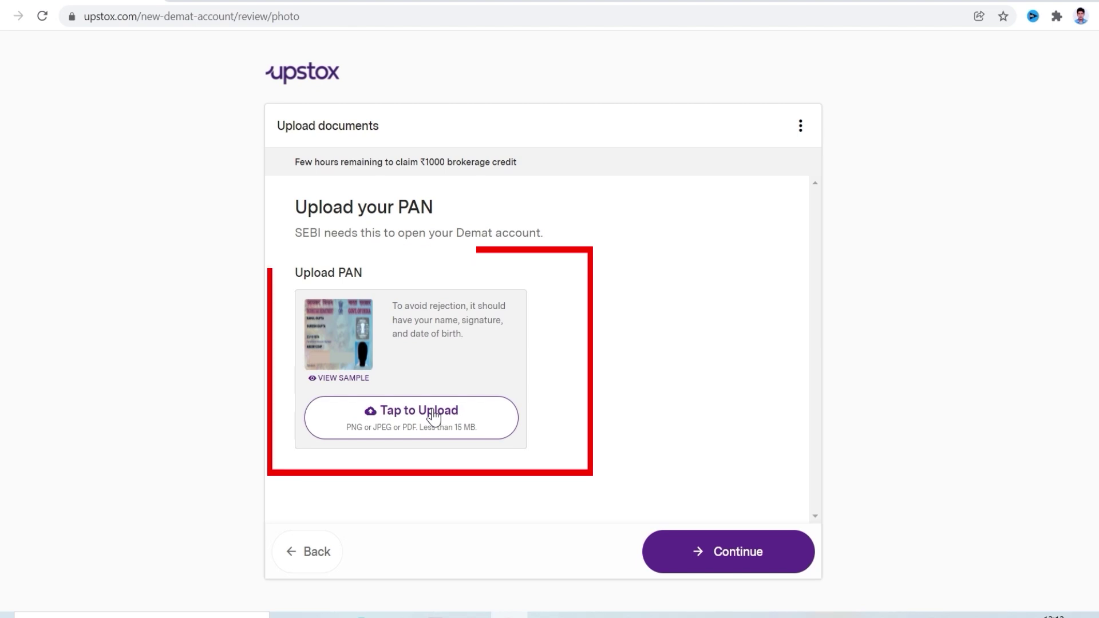
# Upload PAN.jpeg as the PAN card image and continue.
pyautogui.click(434, 417)
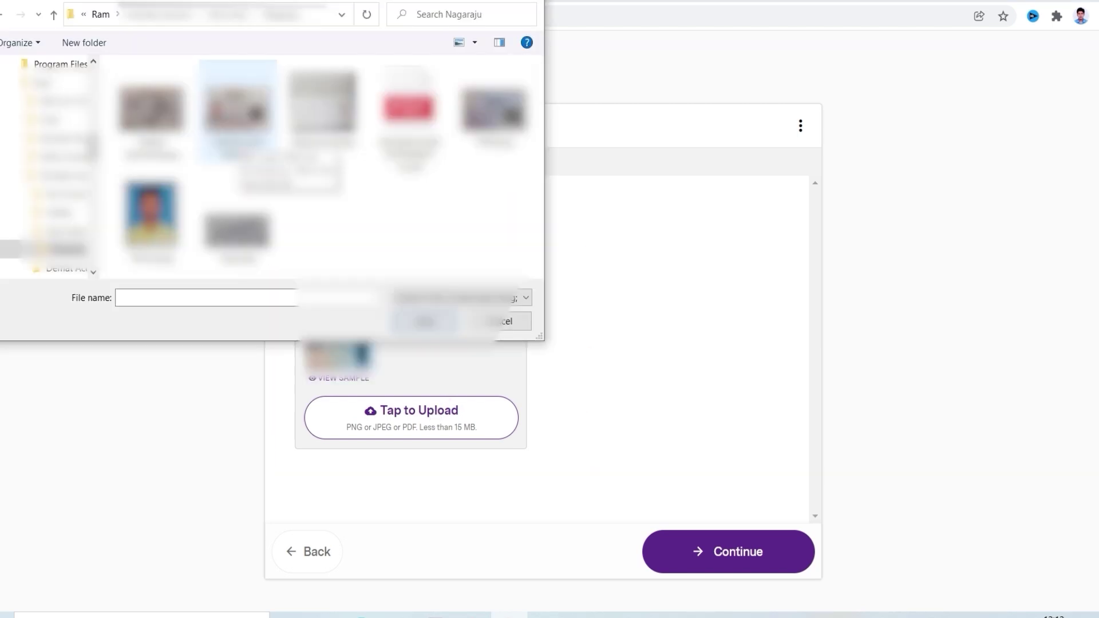
pyautogui.click(495, 108)
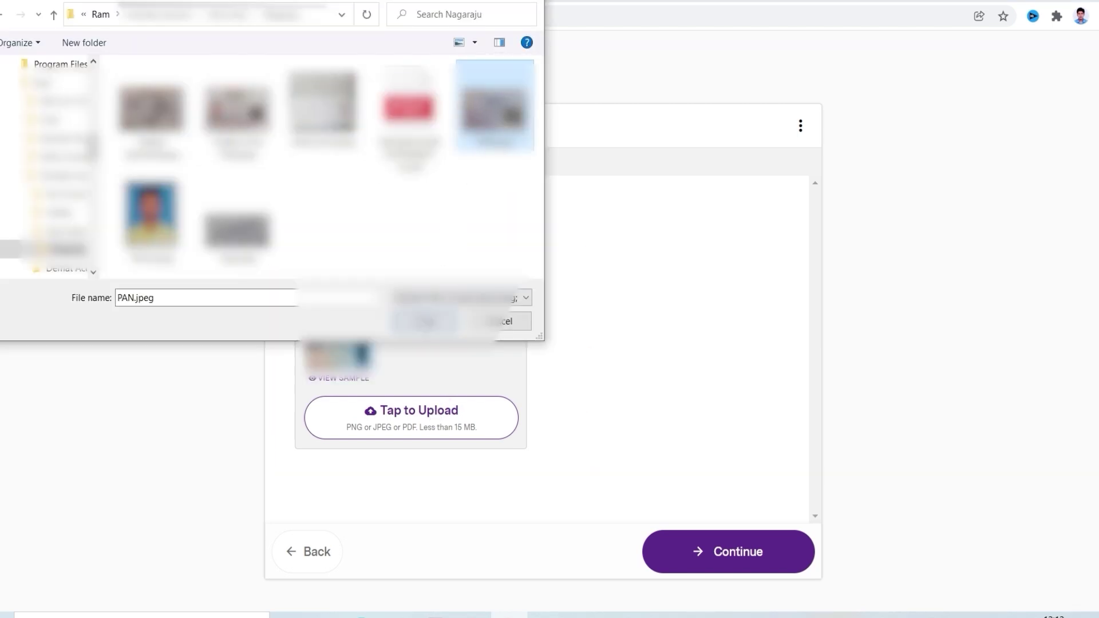
pyautogui.click(425, 322)
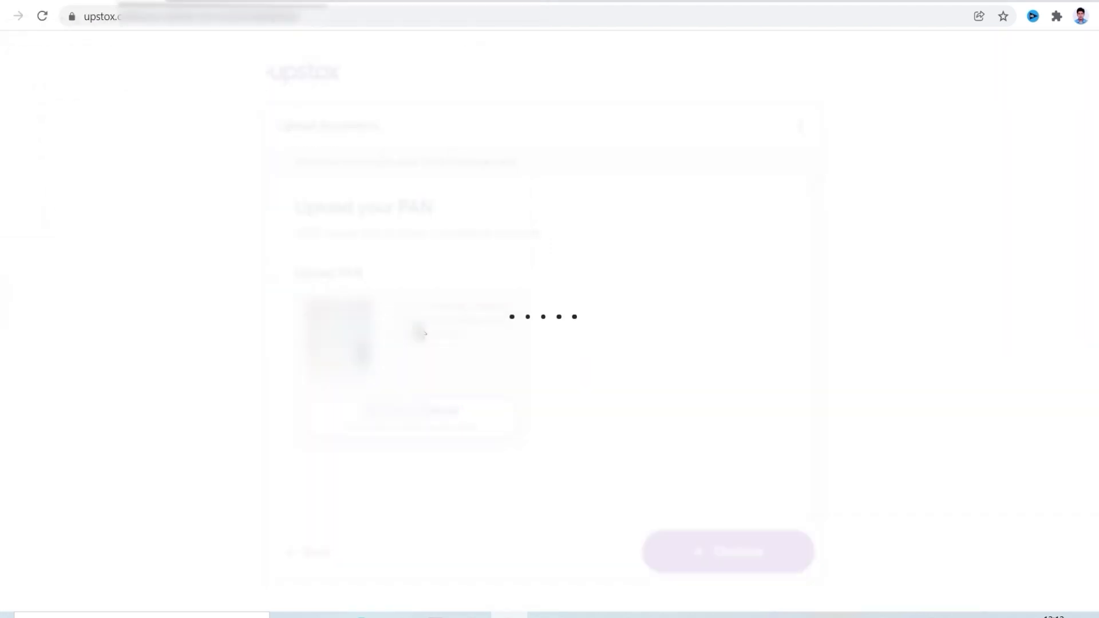
pyautogui.click(724, 544)
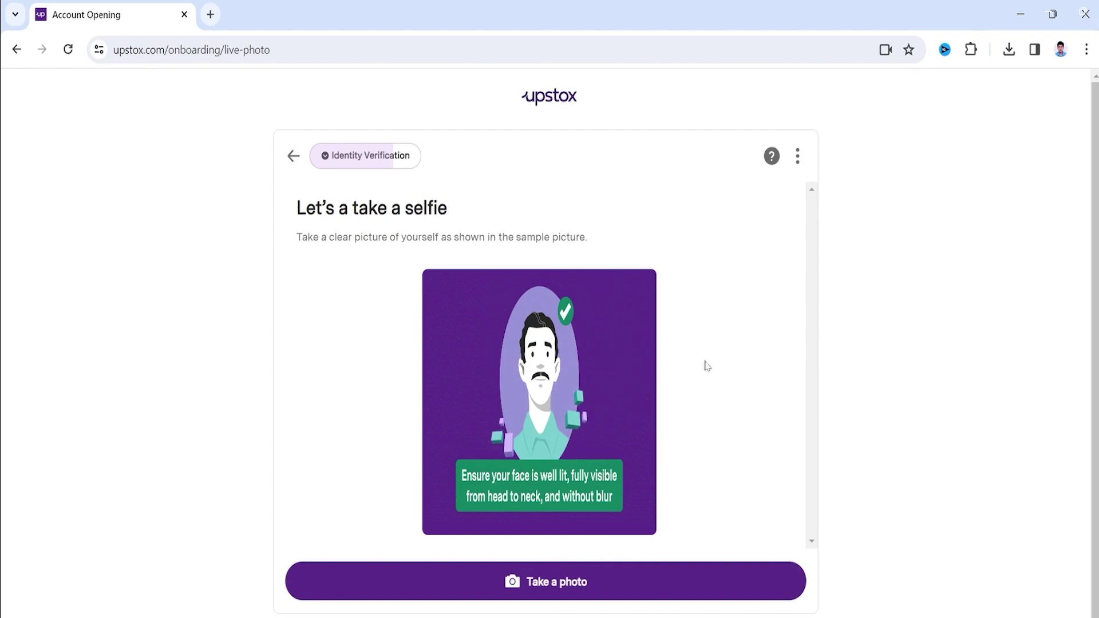
# Start the camera and capture the identity-verification selfie.
pyautogui.moveTo(295, 206); pyautogui.dragTo(498, 208)
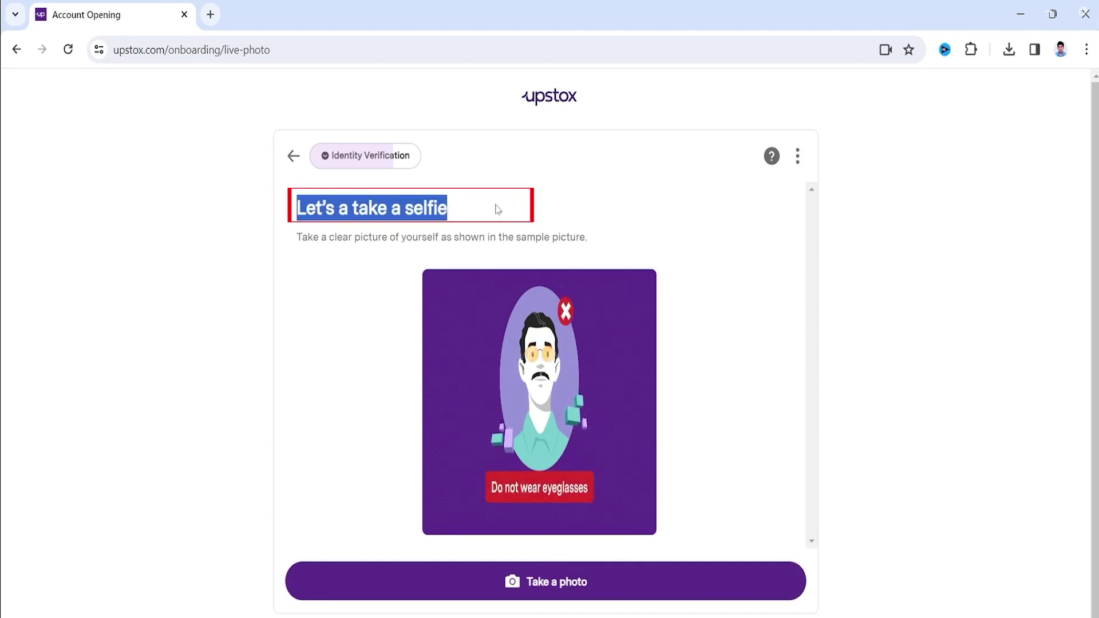
pyautogui.click(498, 209)
pyautogui.moveTo(302, 237); pyautogui.dragTo(589, 239)
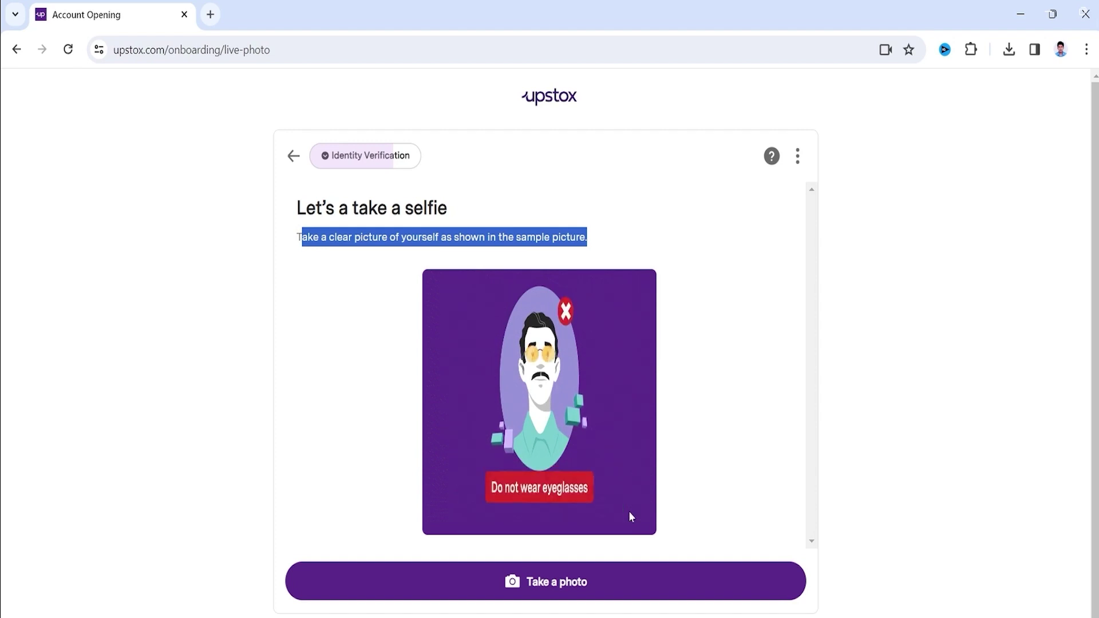
pyautogui.click(588, 582)
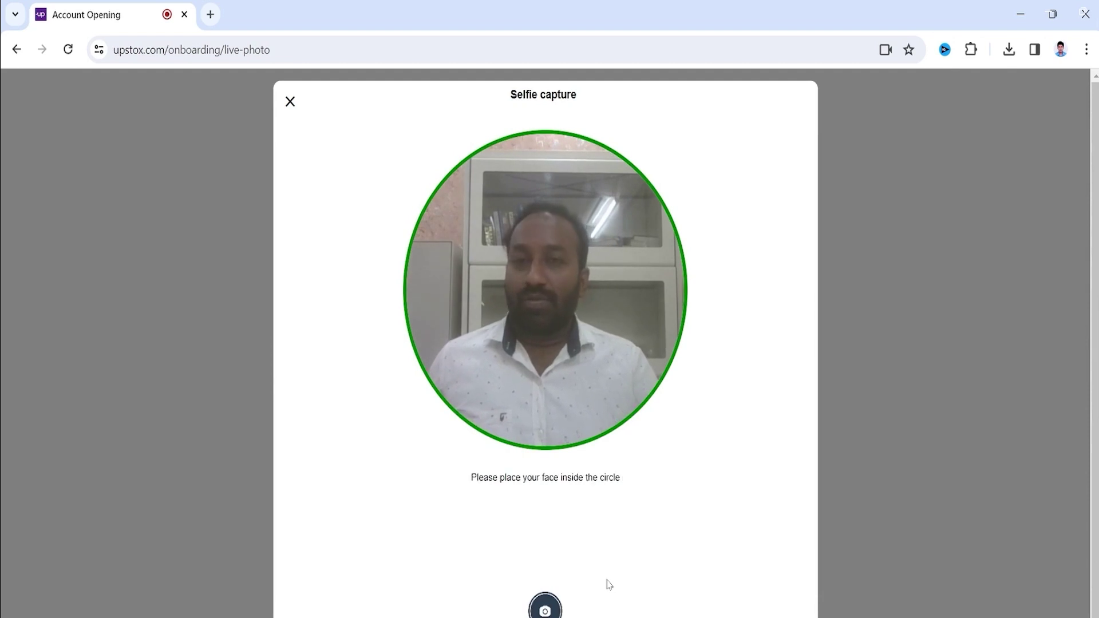
pyautogui.click(550, 568)
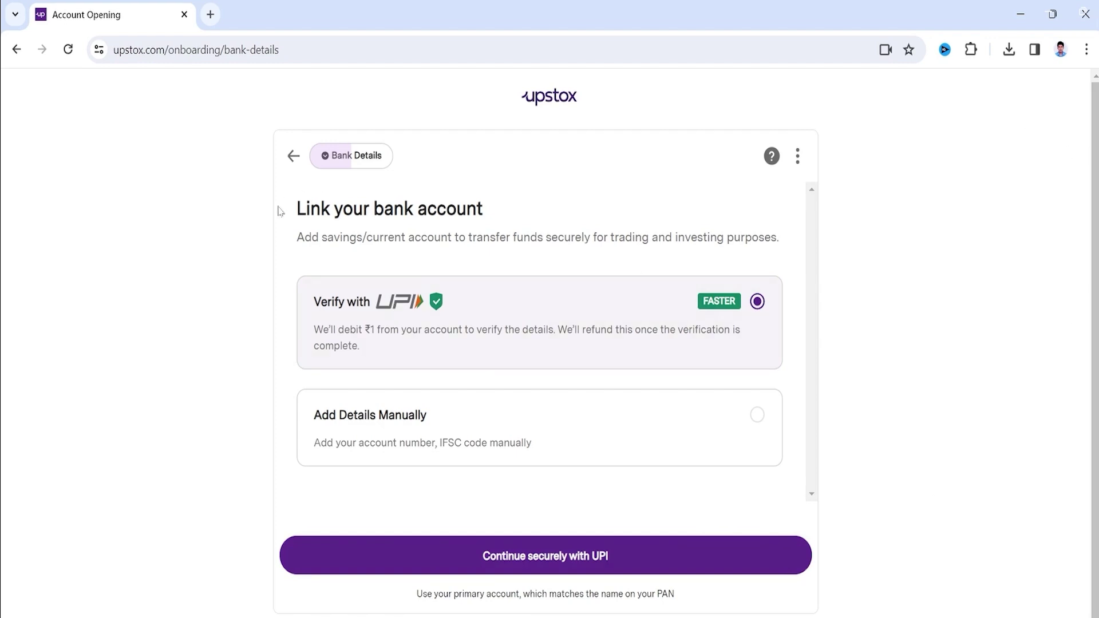
# Choose 'Add Details Manually' instead of UPI verification and continue to the bank details form.
pyautogui.moveTo(313, 301); pyautogui.dragTo(441, 309)
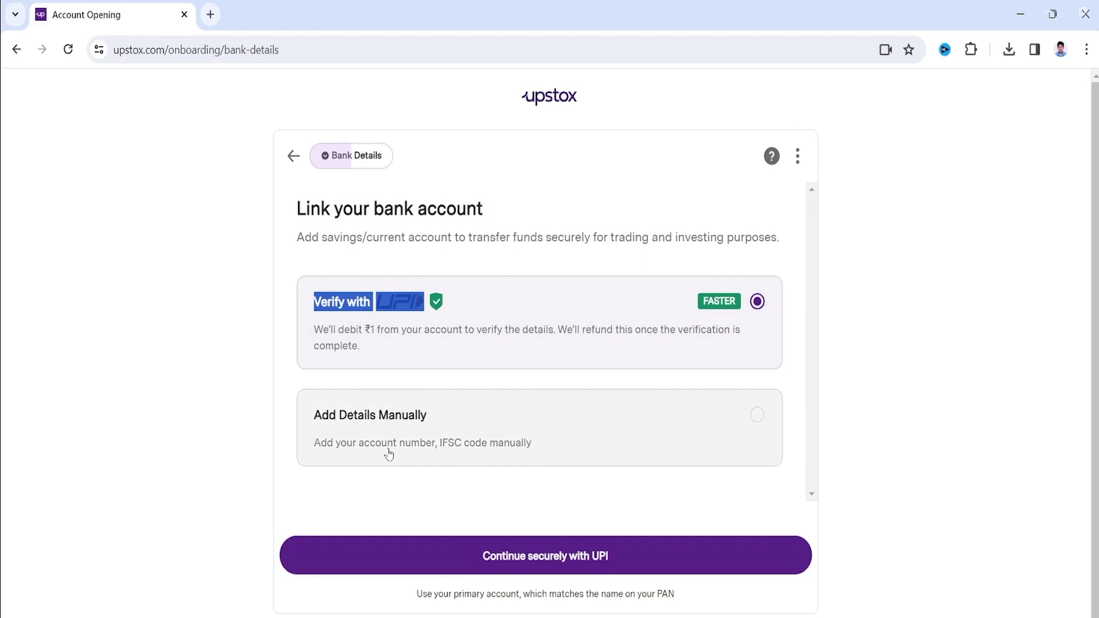
pyautogui.click(757, 416)
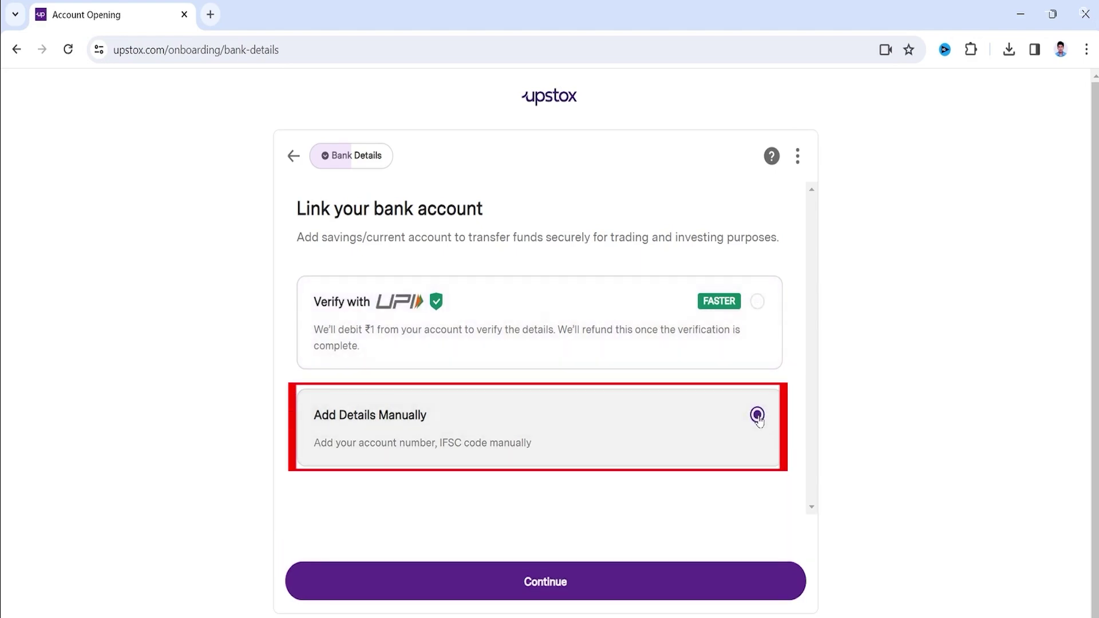
pyautogui.moveTo(309, 445); pyautogui.dragTo(532, 446)
pyautogui.click(547, 588)
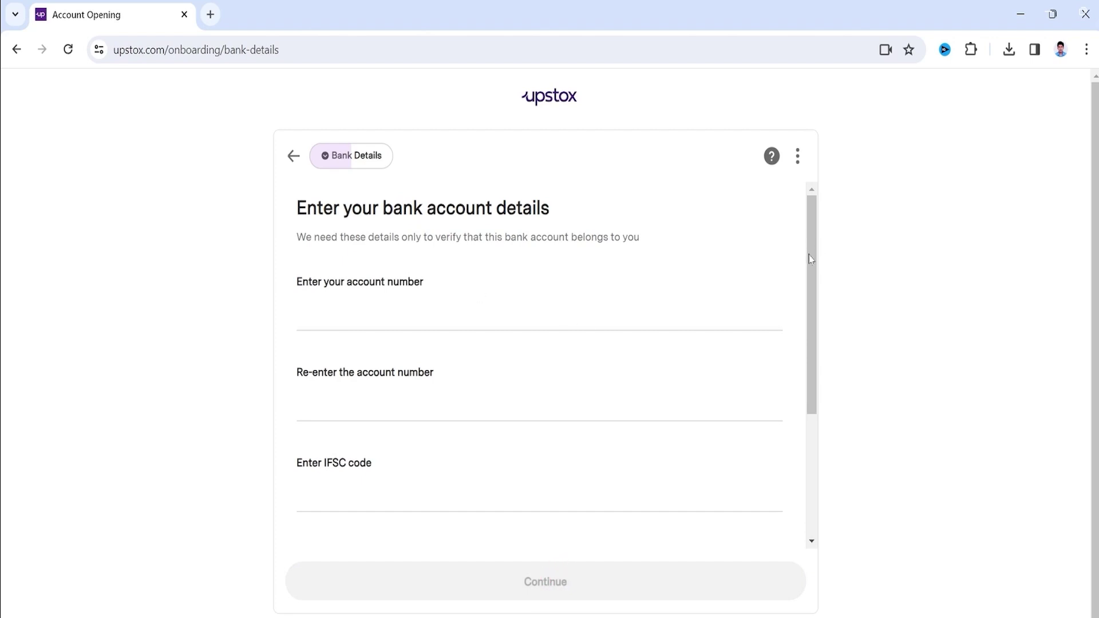
# Enter the bank account number and re-enter it in the confirmation field.
pyautogui.moveTo(811, 257)
pyautogui.mouseDown()
pyautogui.moveTo(811, 280)
pyautogui.moveTo(811, 270)
pyautogui.mouseUp()
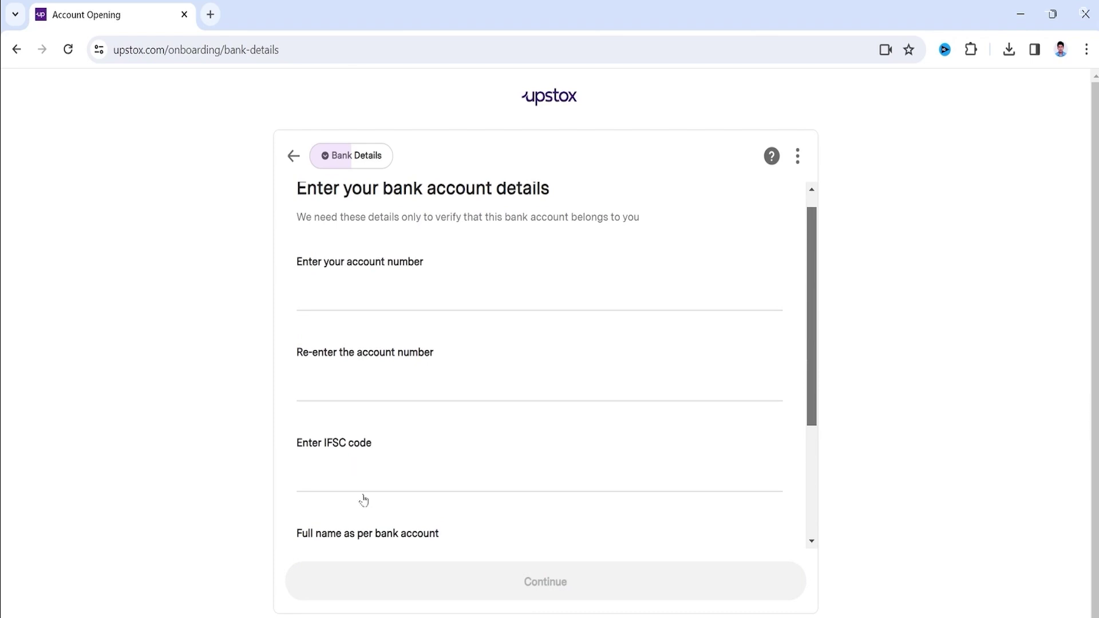
pyautogui.scroll(-3, 366, 500)
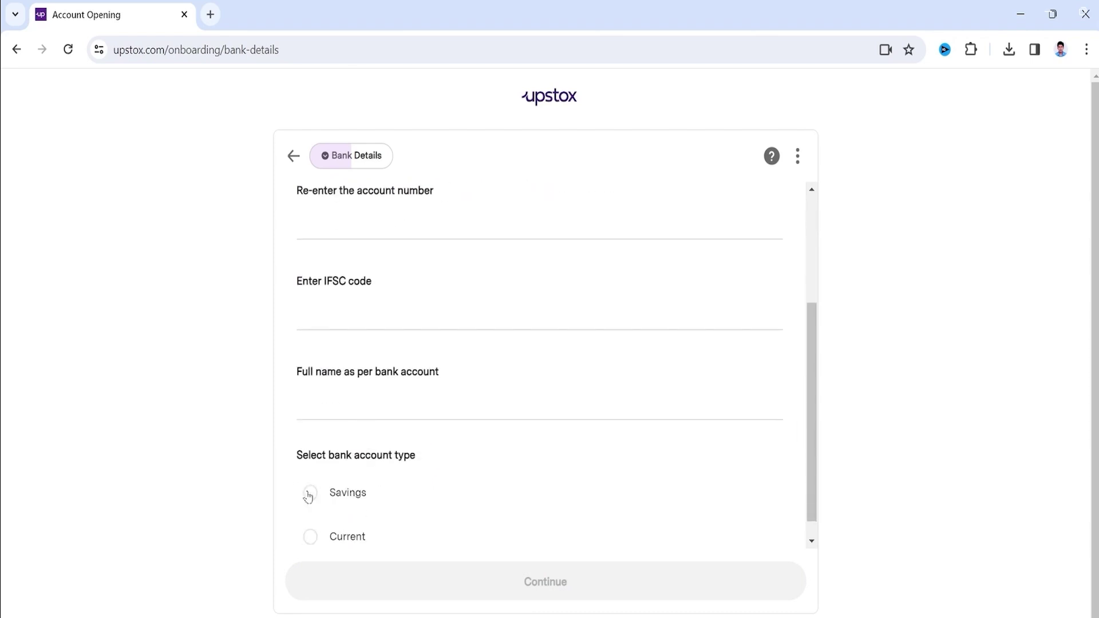
pyautogui.scroll(-1, 312, 492)
pyautogui.scroll(4, 693, 421)
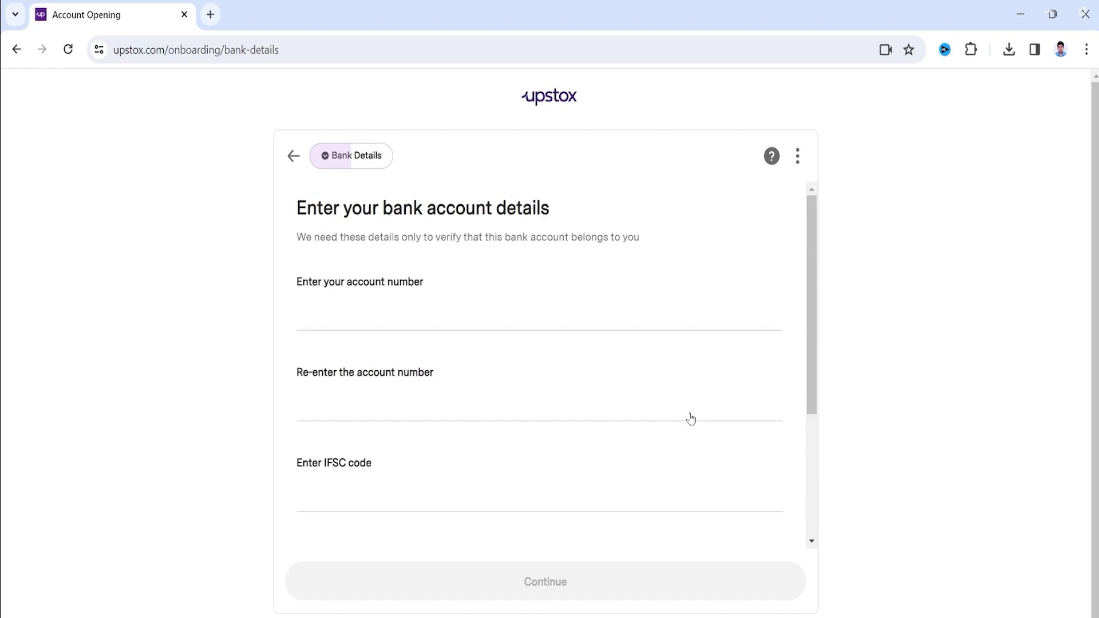
pyautogui.click(325, 326)
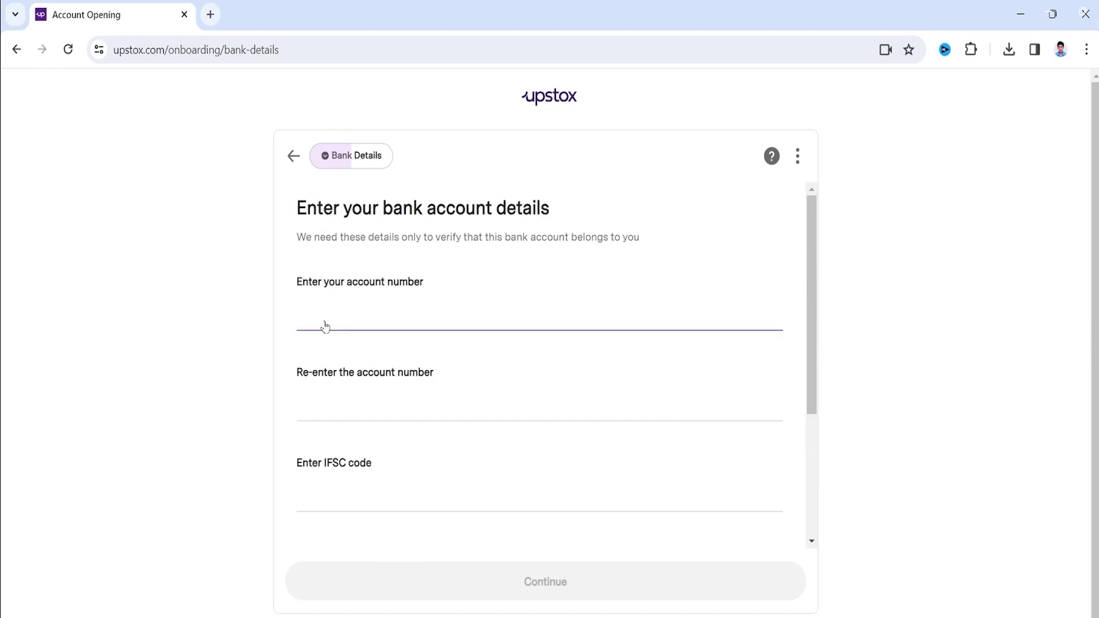
pyautogui.hotkey('ctrl', 'v')
pyautogui.click(312, 416)
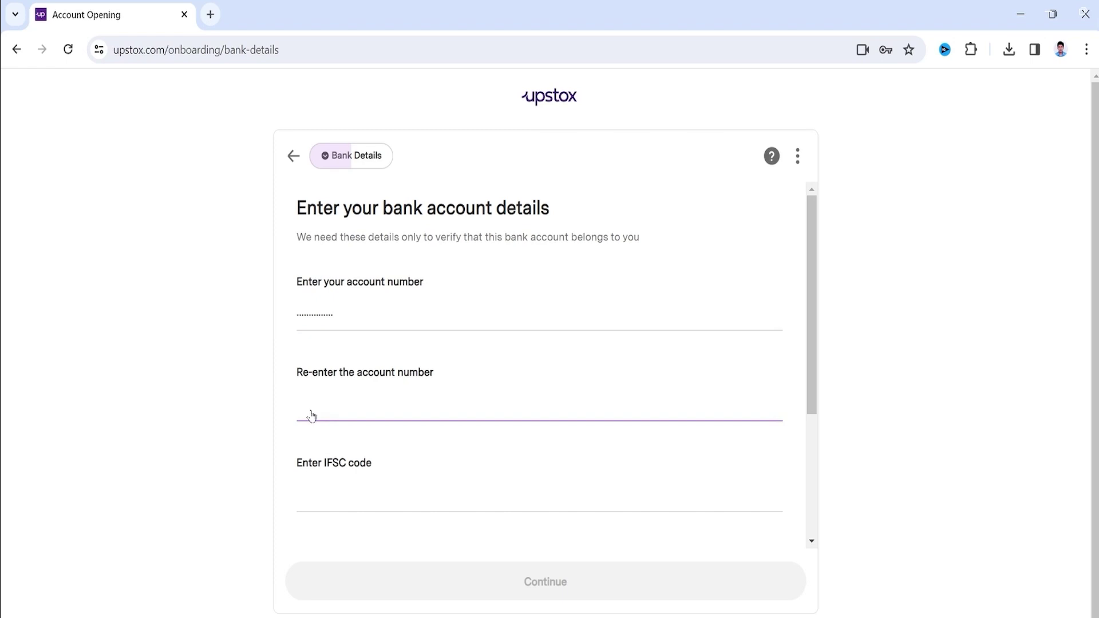
pyautogui.write('9')
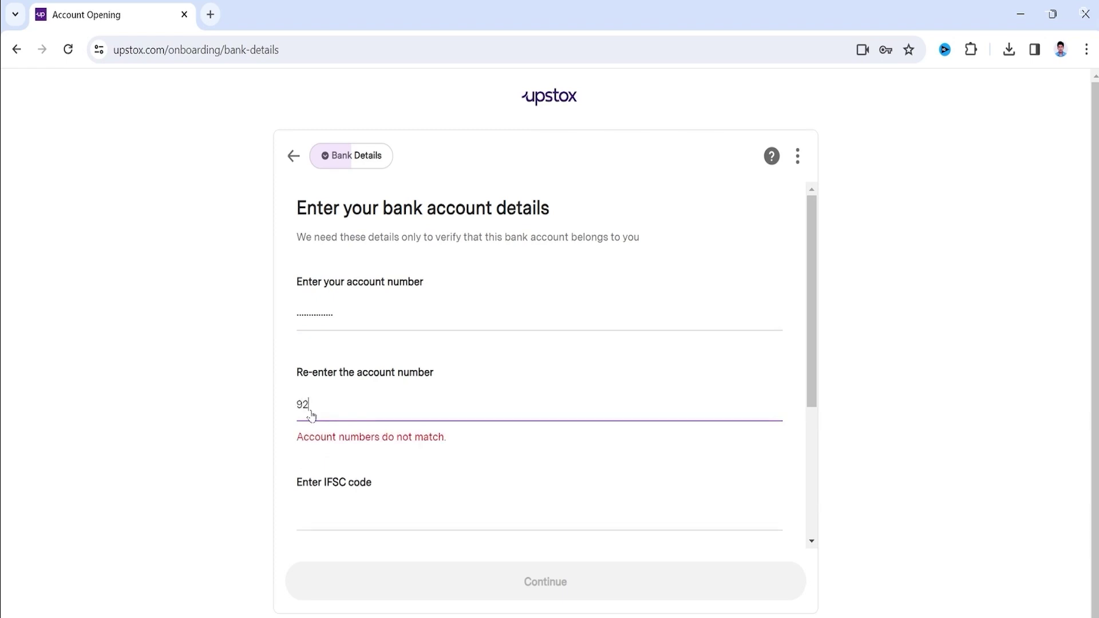
pyautogui.write('2')
pyautogui.hotkey('ctrl', 'a')
pyautogui.hotkey('ctrl', 'v')
# Add the IFSC code and account holder's name, choose Savings, and submit for verification.
pyautogui.click(328, 507)
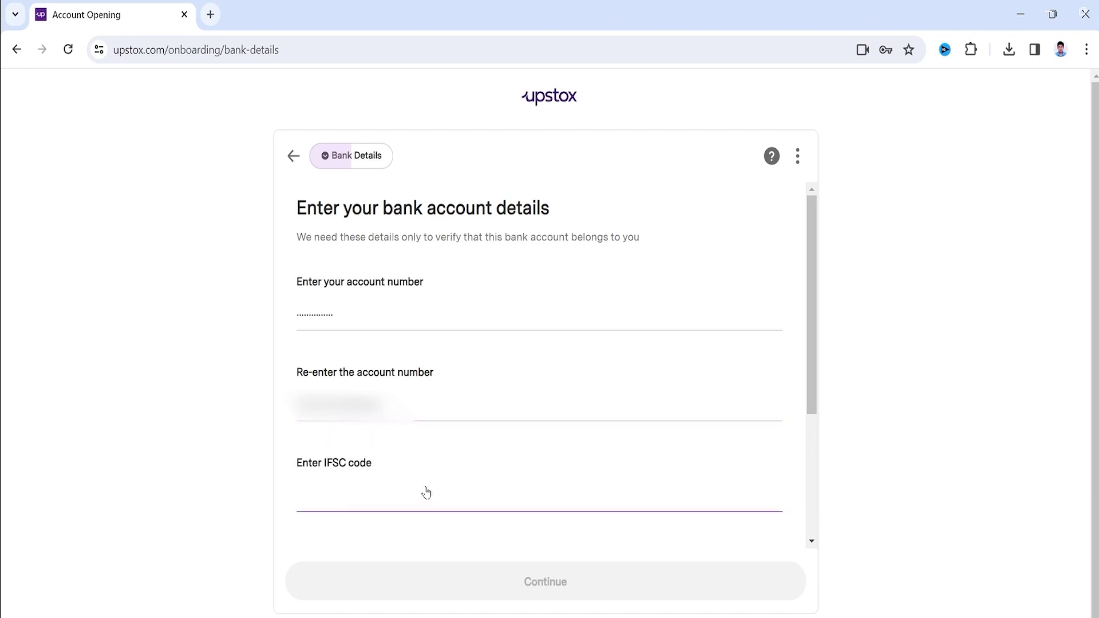
pyautogui.hotkey('ctrl', 'v')
pyautogui.scroll(-3, 808, 471)
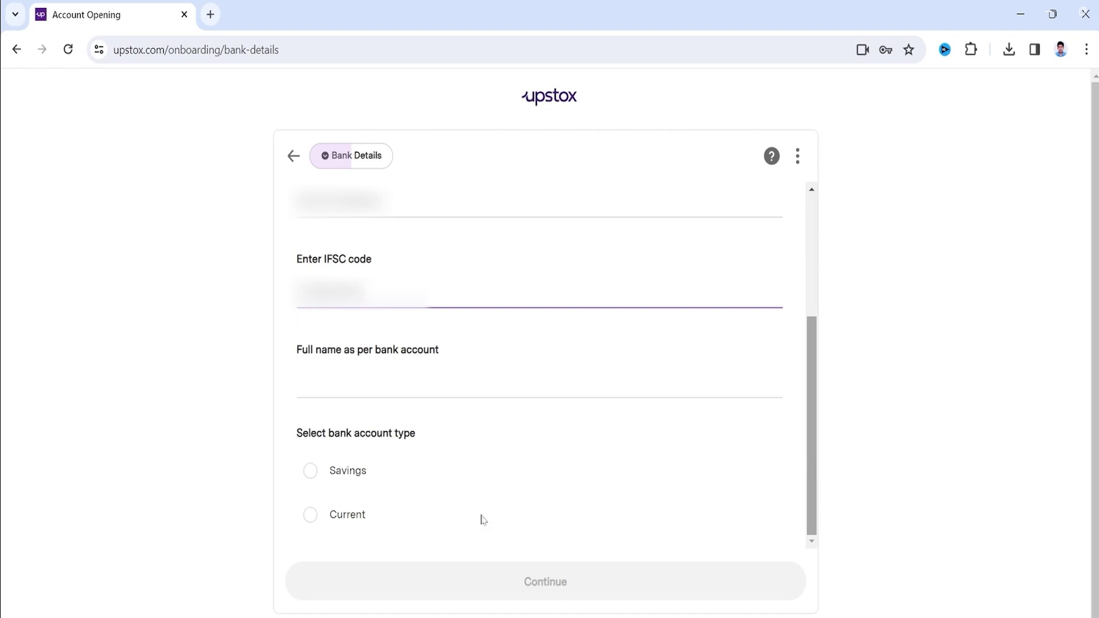
pyautogui.click(337, 394)
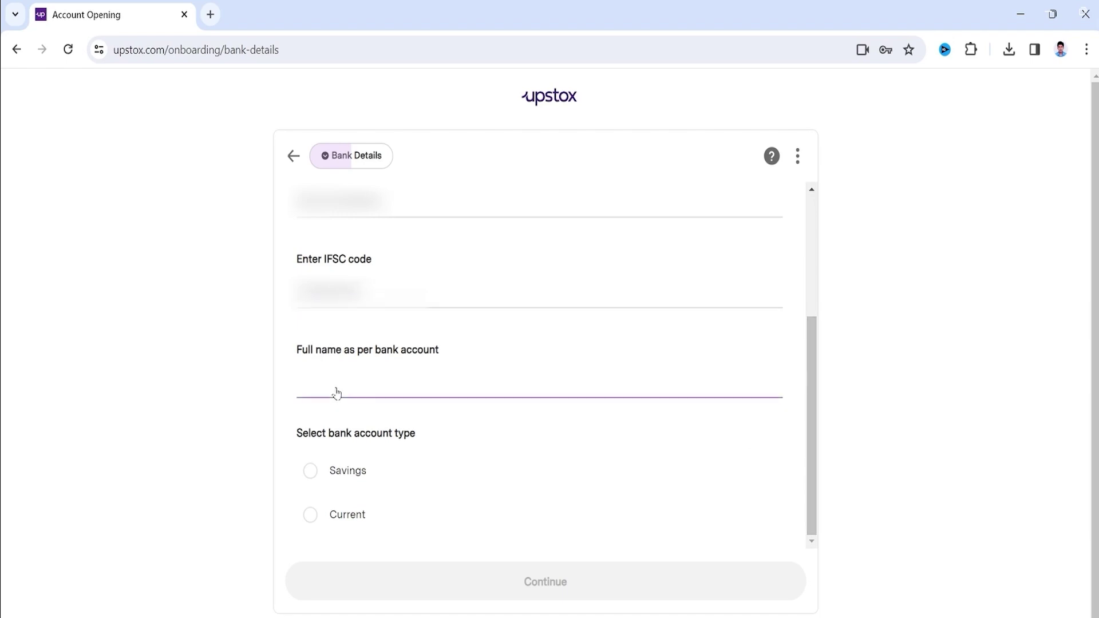
pyautogui.hotkey('ctrl', 'v')
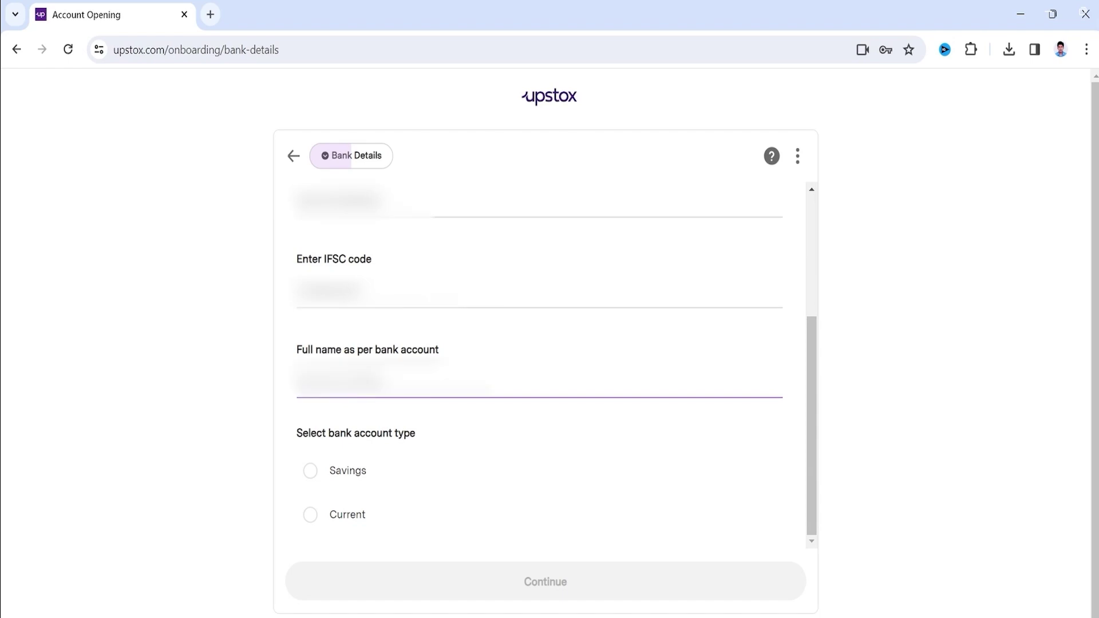
pyautogui.moveTo(295, 433); pyautogui.dragTo(410, 434)
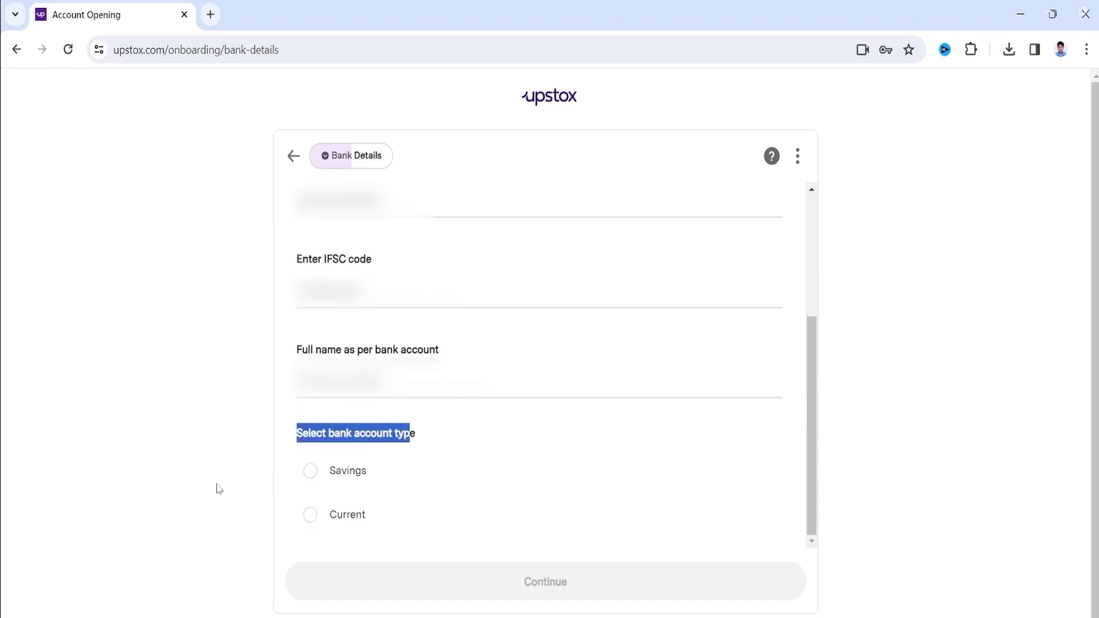
pyautogui.click(401, 481)
pyautogui.click(347, 477)
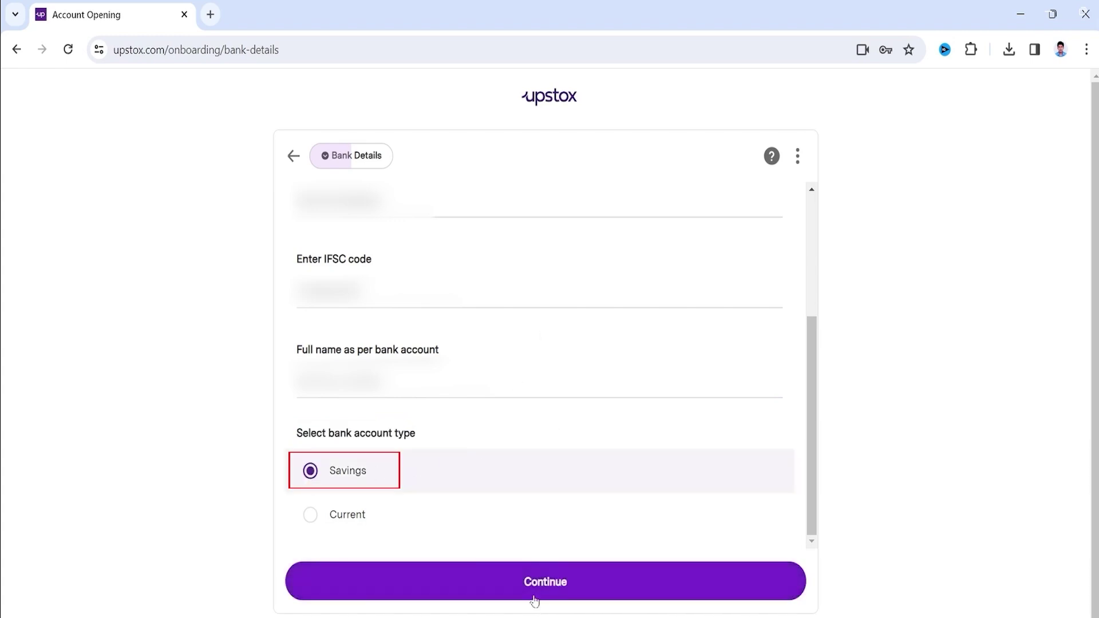
pyautogui.click(568, 584)
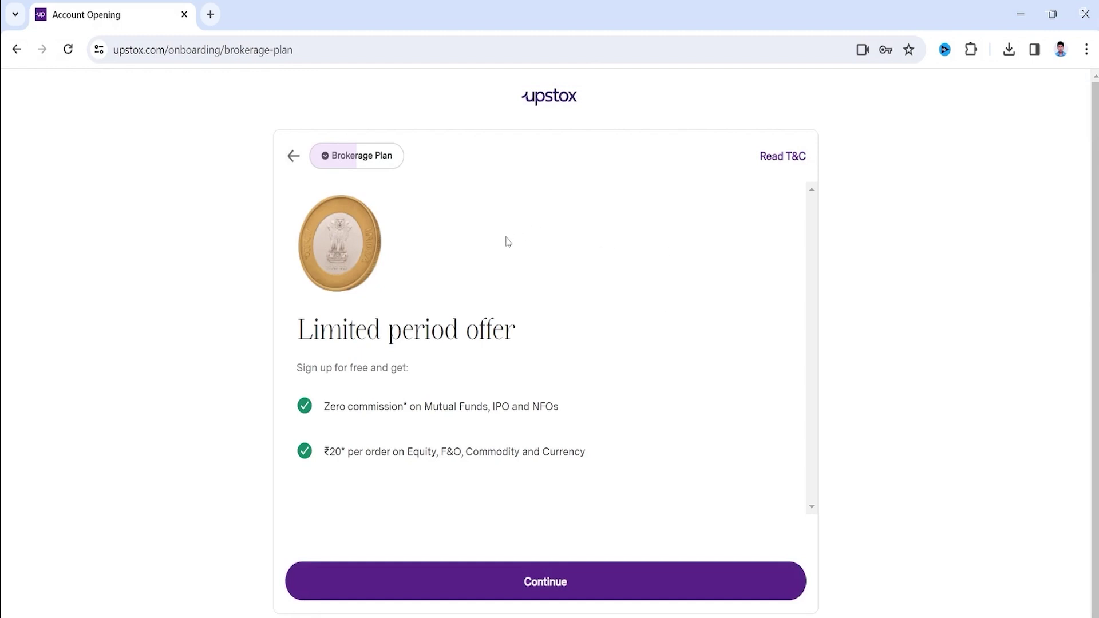
# Accept the limited-period brokerage offer and choose 'Upload now' for Futures & Options income proof.
pyautogui.click(563, 593)
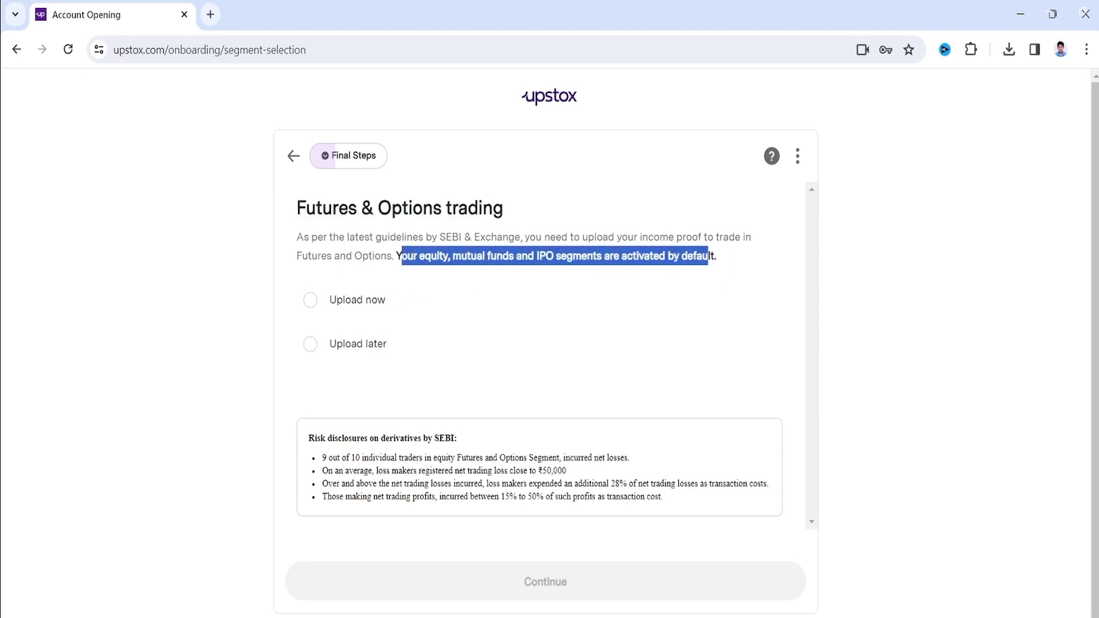
pyautogui.click(311, 302)
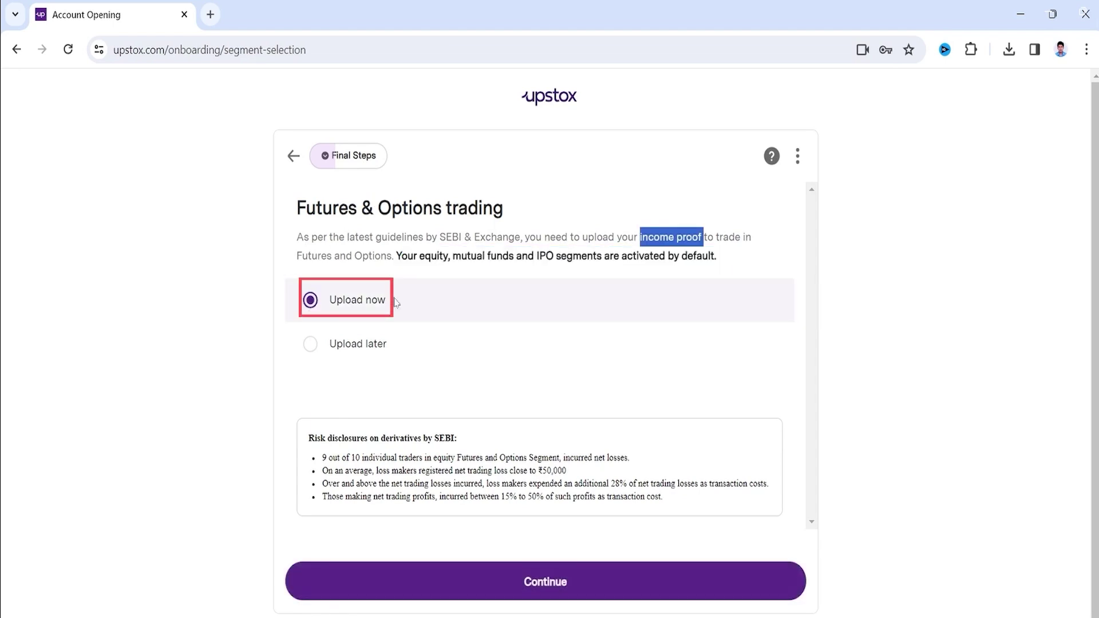
pyautogui.click(564, 583)
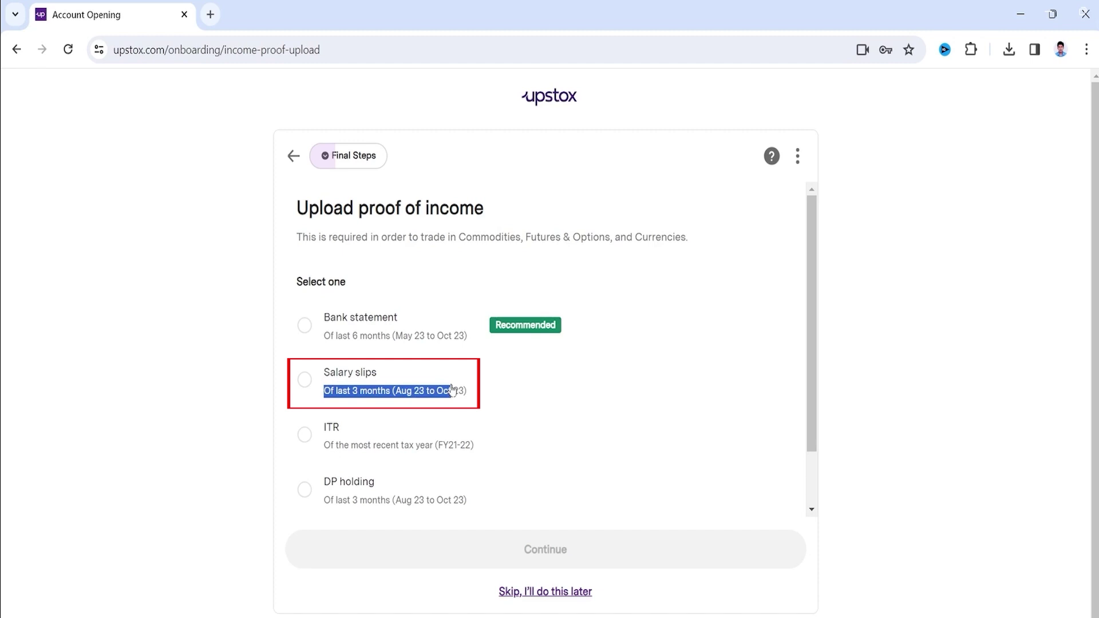
# After looking at ITR, DP holding and Form 16B, select Bank statement as income proof.
pyautogui.click(365, 435)
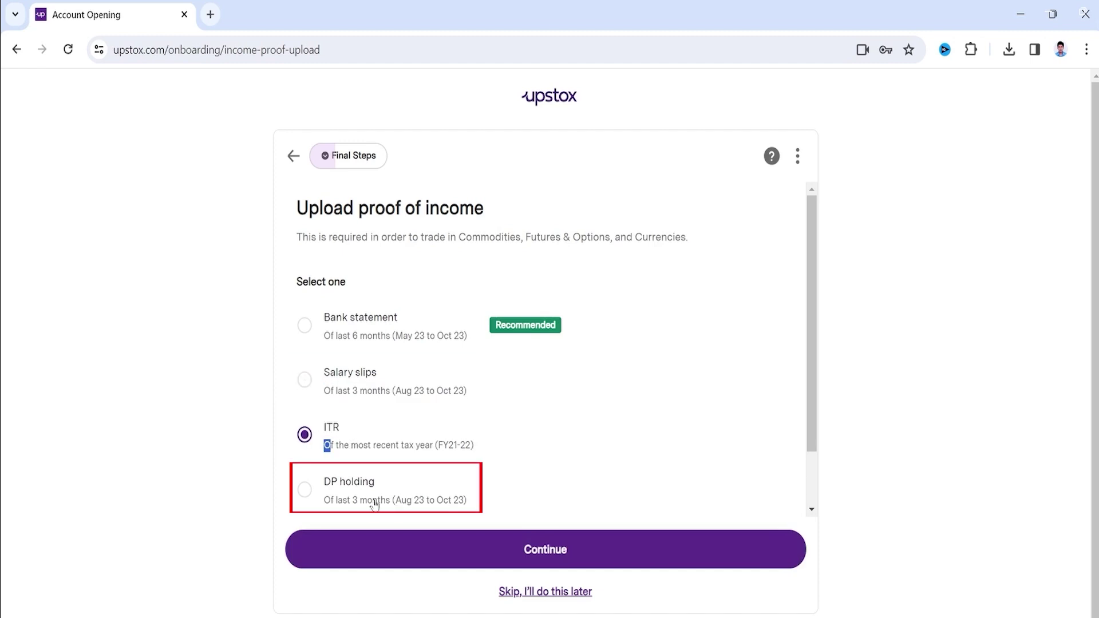
pyautogui.moveTo(322, 484); pyautogui.dragTo(399, 484)
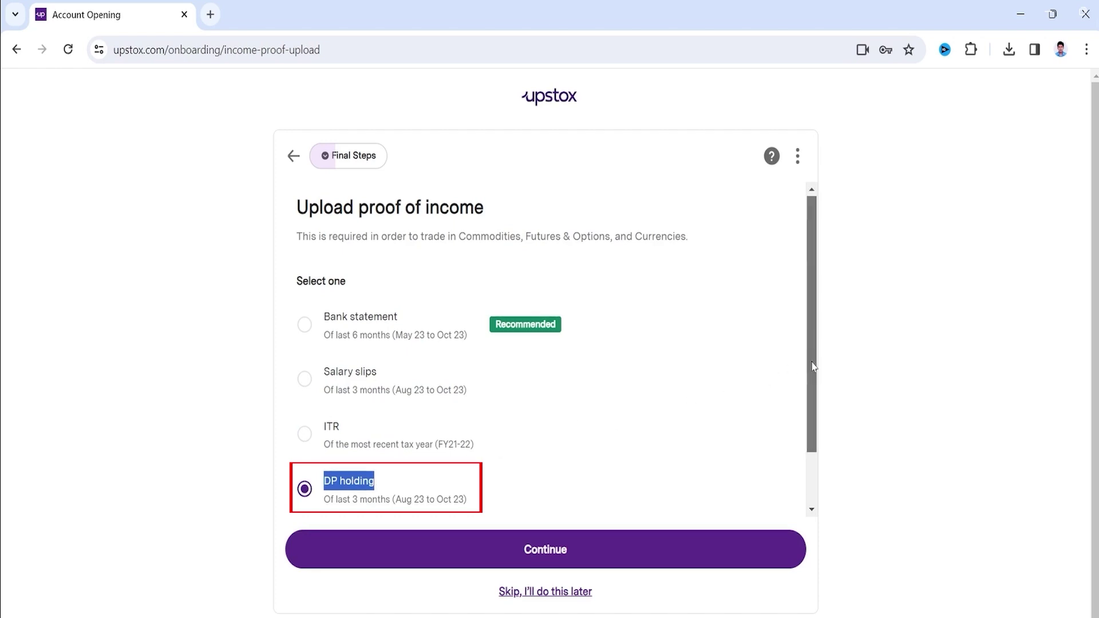
pyautogui.scroll(-1, 819, 415)
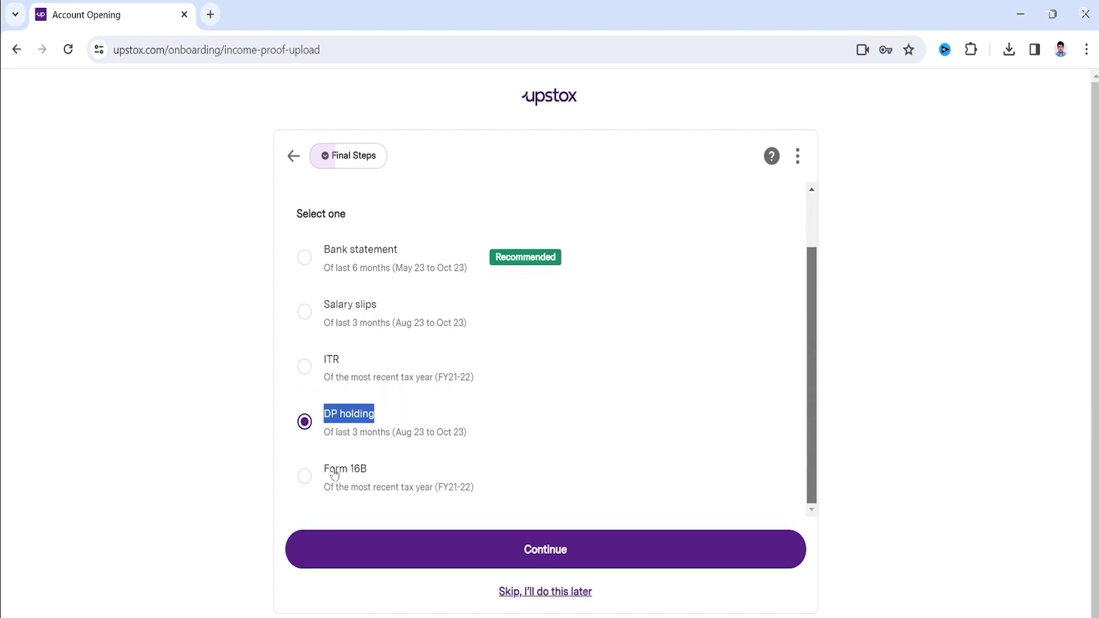
pyautogui.moveTo(323, 469); pyautogui.dragTo(380, 473)
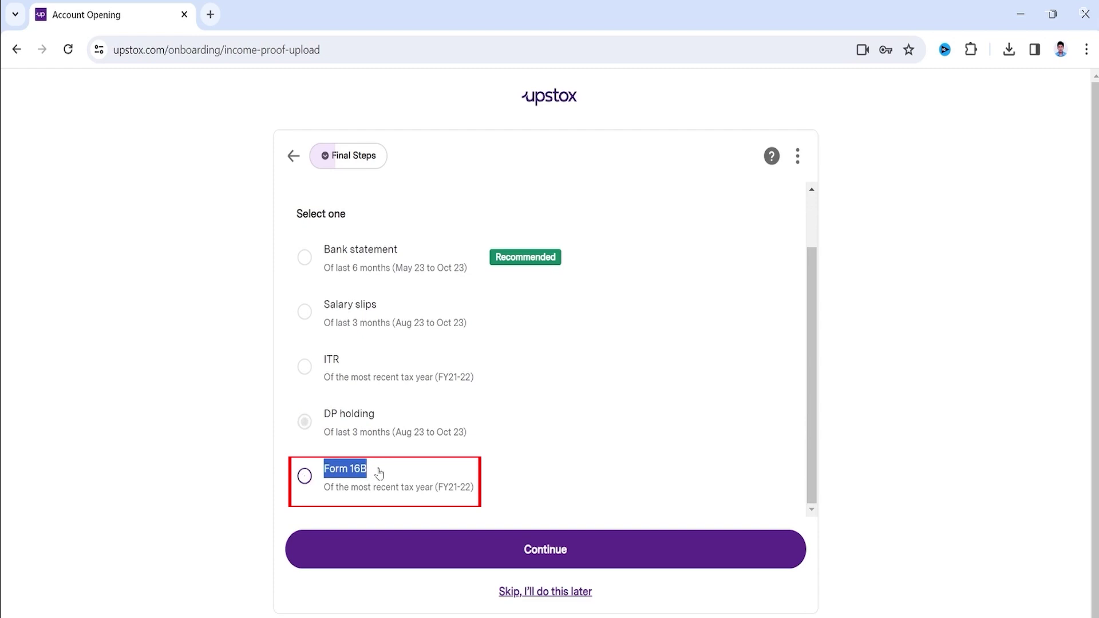
pyautogui.moveTo(809, 408); pyautogui.dragTo(810, 300)
pyautogui.click(352, 338)
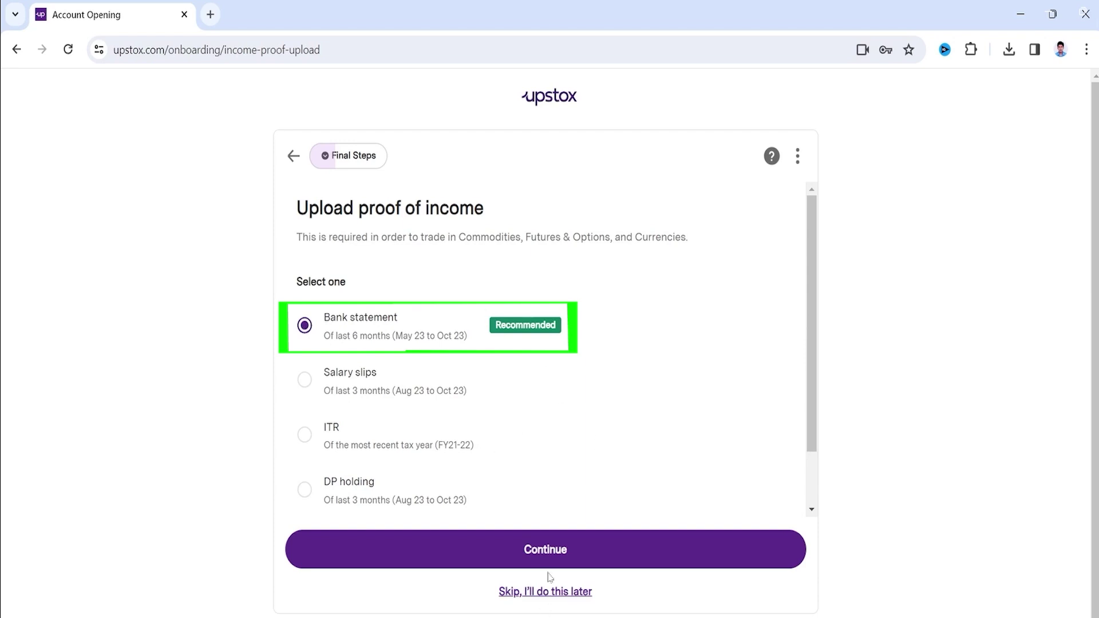
pyautogui.click(547, 550)
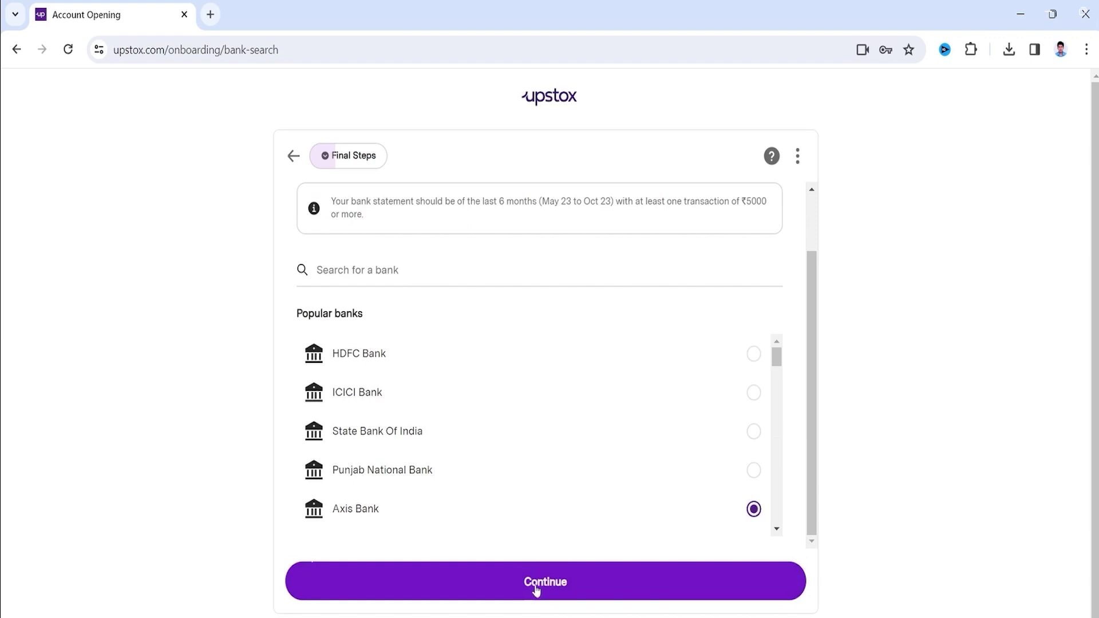
# Confirm Axis Bank as primary bank and choose Upload Bank Statement over automatic fetching.
pyautogui.click(535, 587)
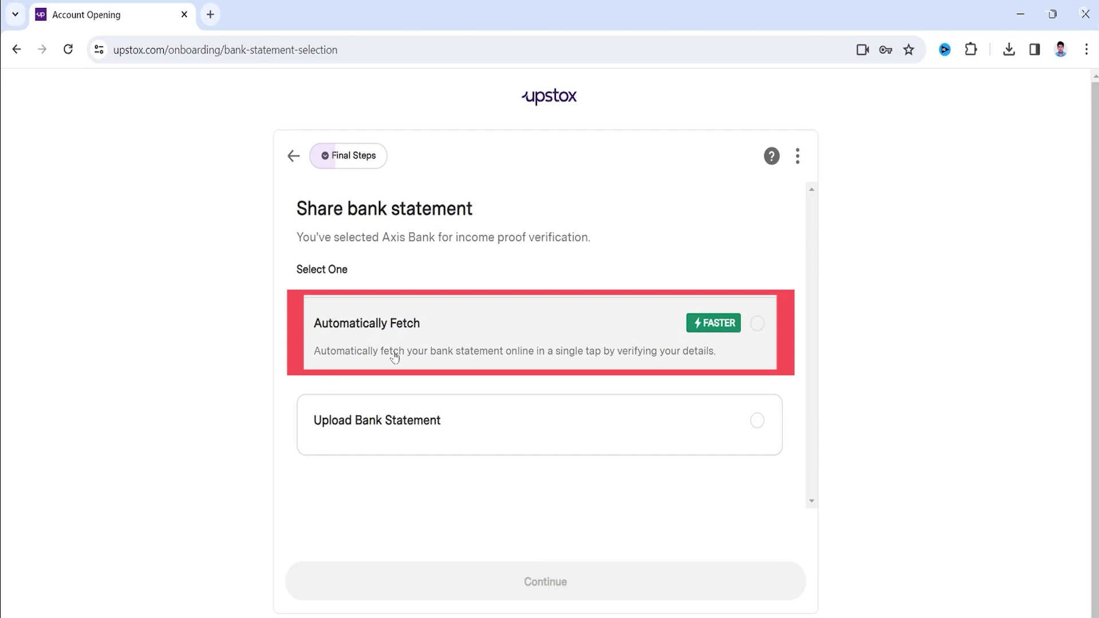
pyautogui.moveTo(314, 351); pyautogui.dragTo(726, 354)
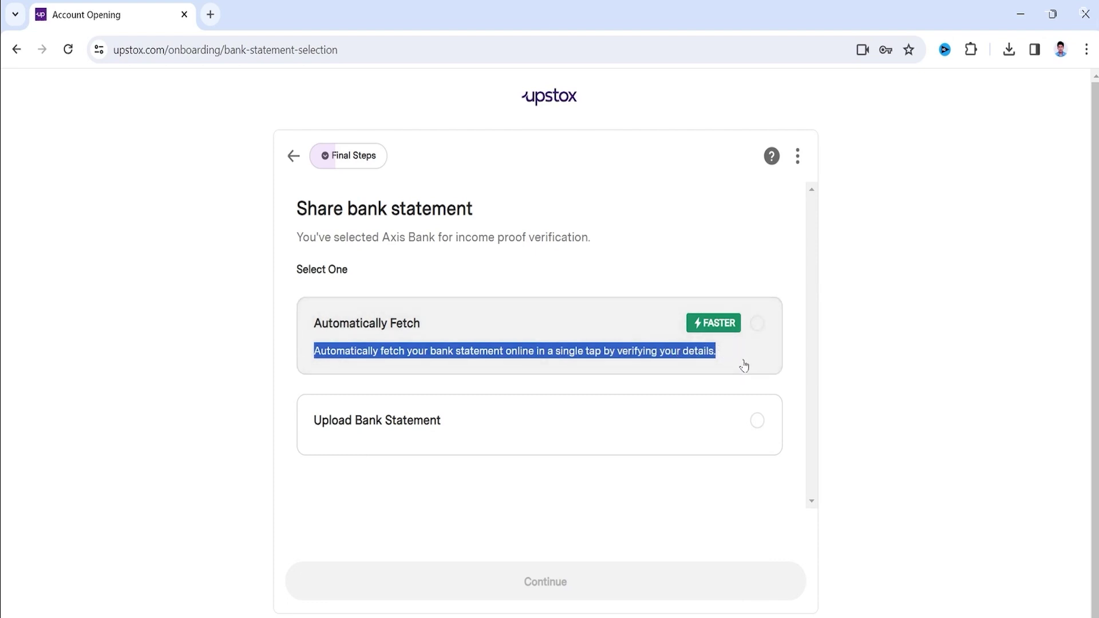
pyautogui.click(469, 434)
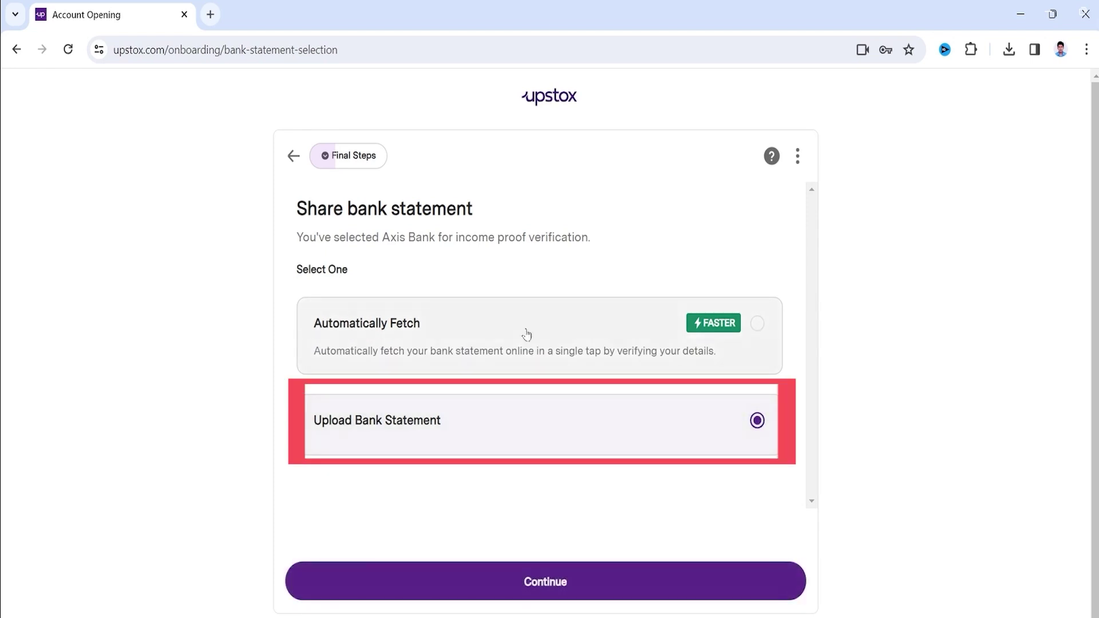
pyautogui.click(502, 327)
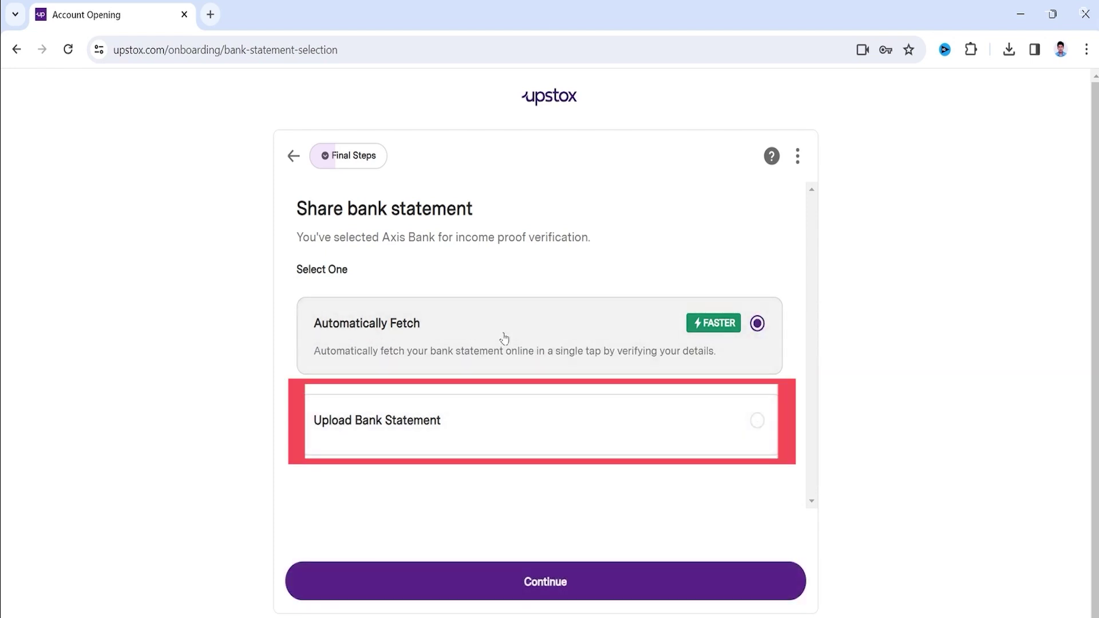
pyautogui.click(531, 433)
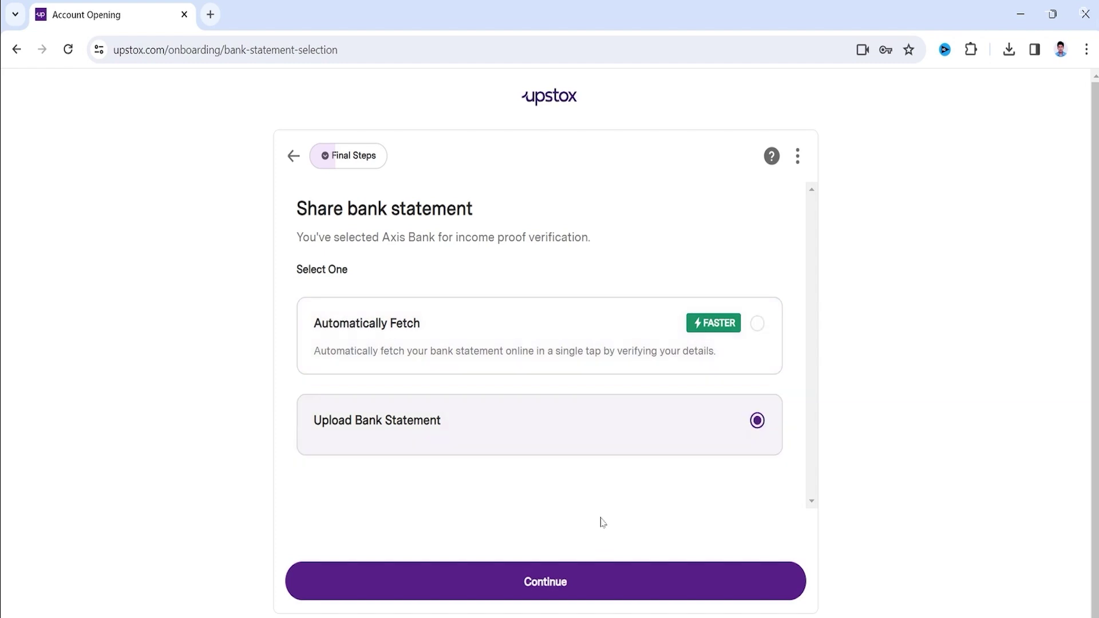
pyautogui.click(562, 581)
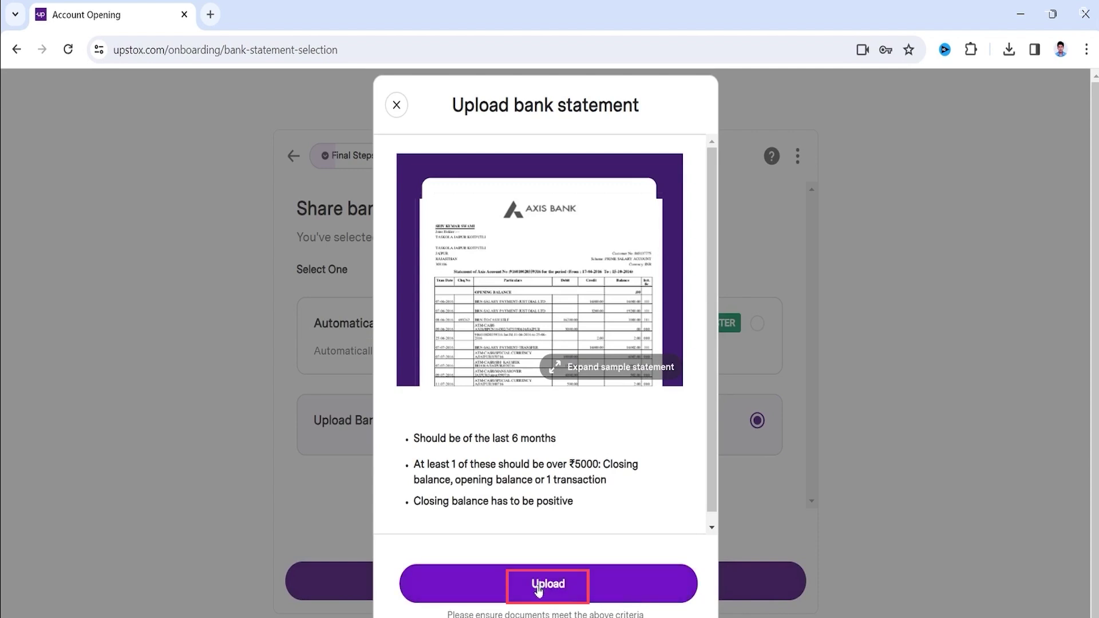
# Upload the Axis Bank October 2023 statement PDF from the file chooser.
pyautogui.click(538, 589)
pyautogui.click(403, 336)
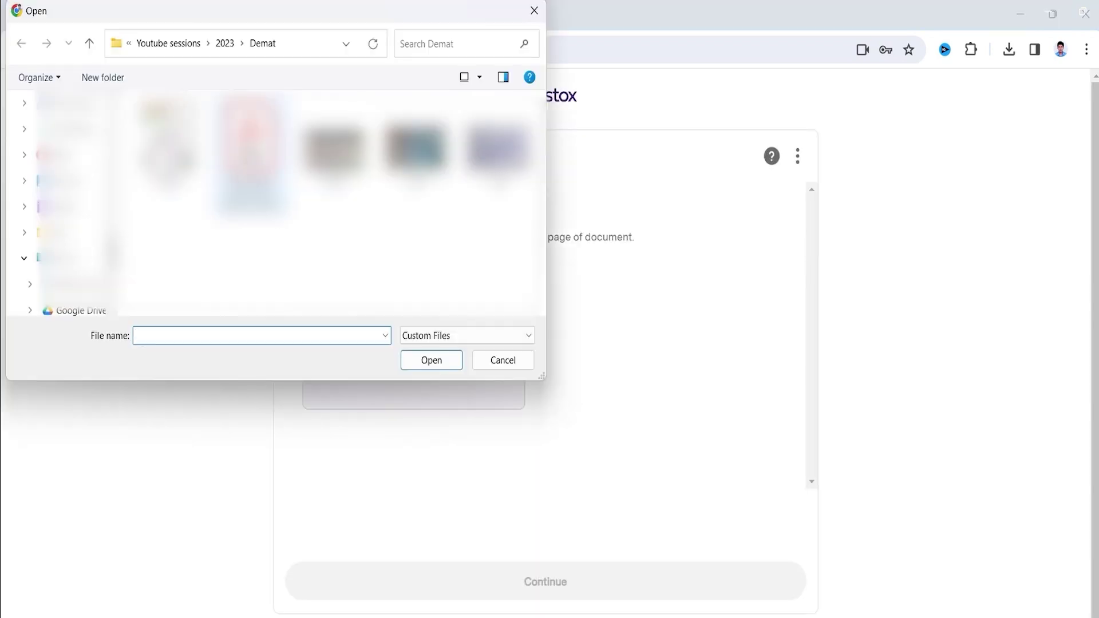
pyautogui.click(250, 155)
pyautogui.click(426, 356)
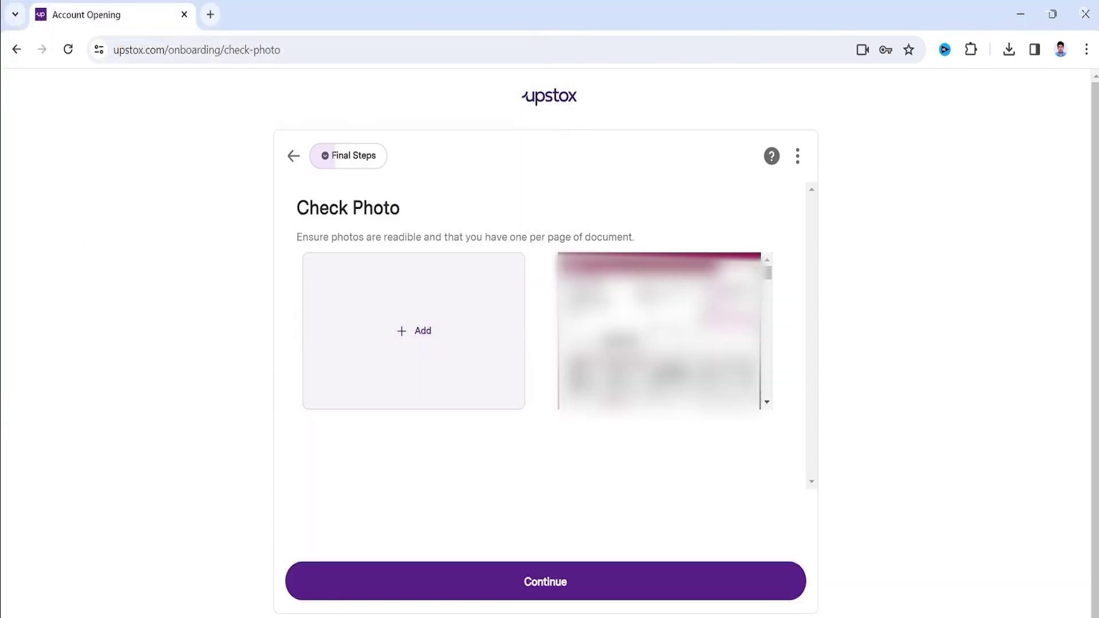
# Submit the statement and confirm it meets the stated criteria.
pyautogui.click(559, 591)
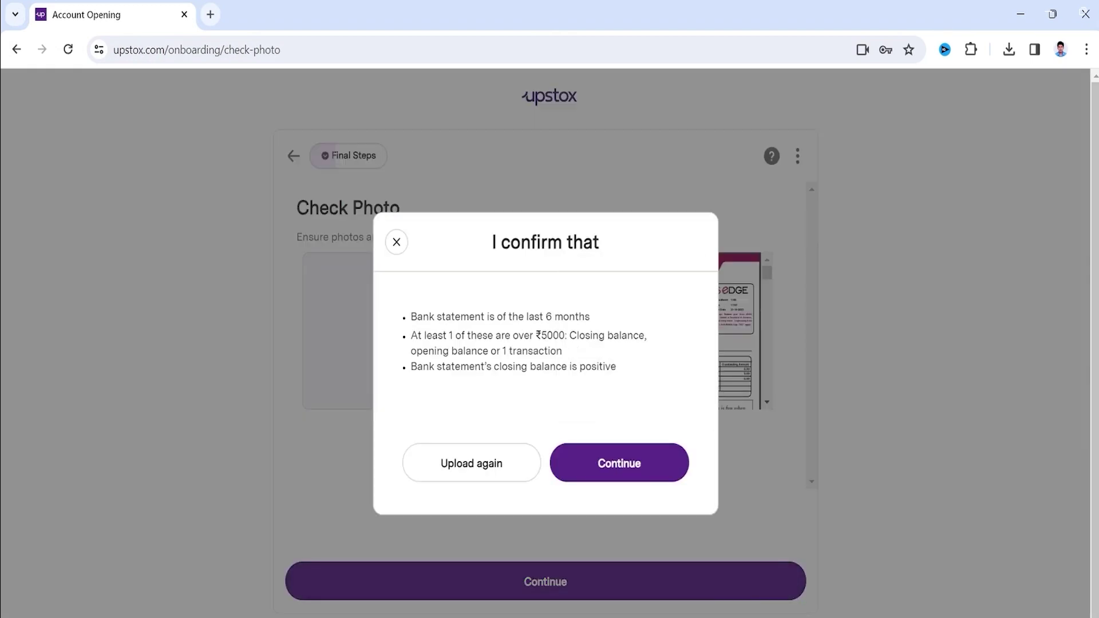
pyautogui.press('Return')
pyautogui.moveTo(405, 311); pyautogui.dragTo(662, 308)
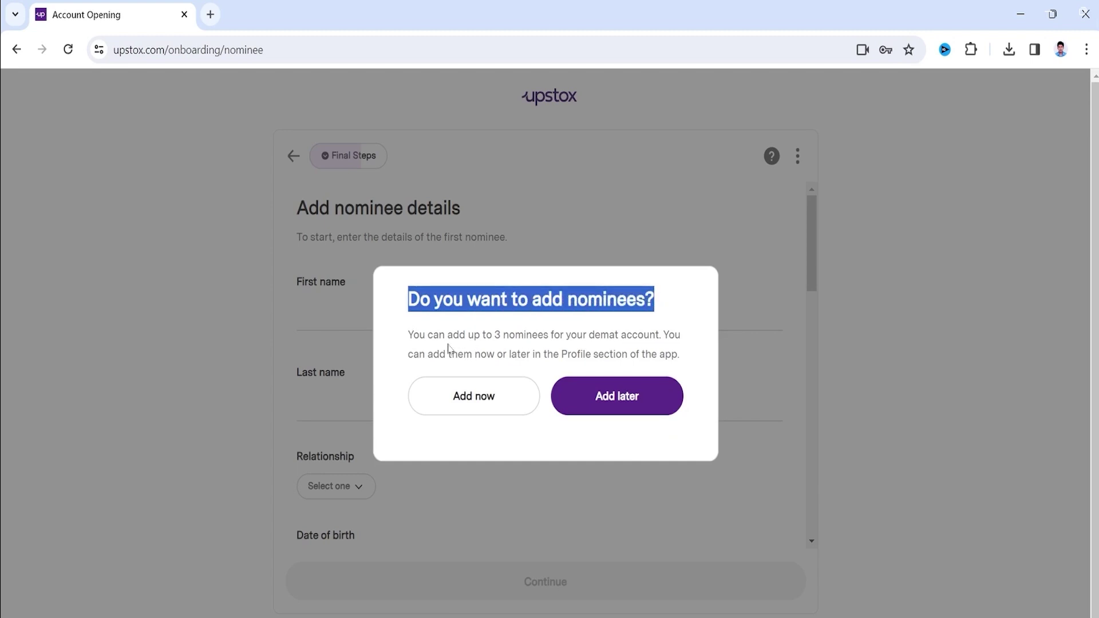
# Open the nominee form with Add now and review its First and Last name fields.
pyautogui.moveTo(405, 337); pyautogui.dragTo(671, 355)
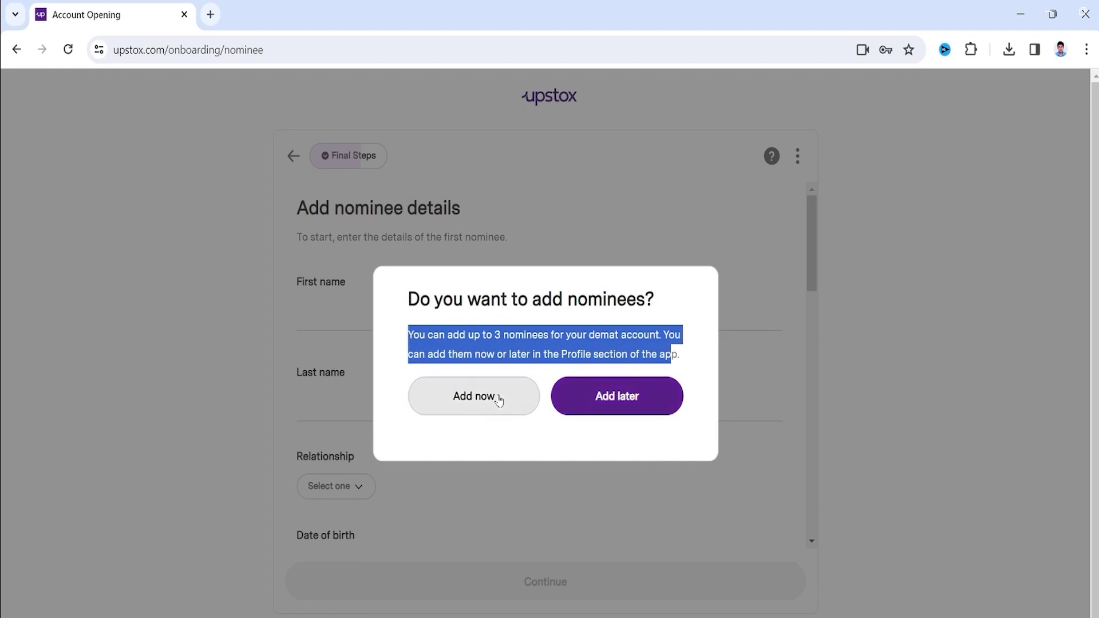
pyautogui.click(499, 401)
pyautogui.moveTo(293, 286); pyautogui.dragTo(374, 284)
pyautogui.moveTo(298, 373); pyautogui.dragTo(405, 372)
# Browse the Relationship and State lists, then skip nominees with Add later.
pyautogui.click(328, 490)
pyautogui.scroll(-3, 457, 478)
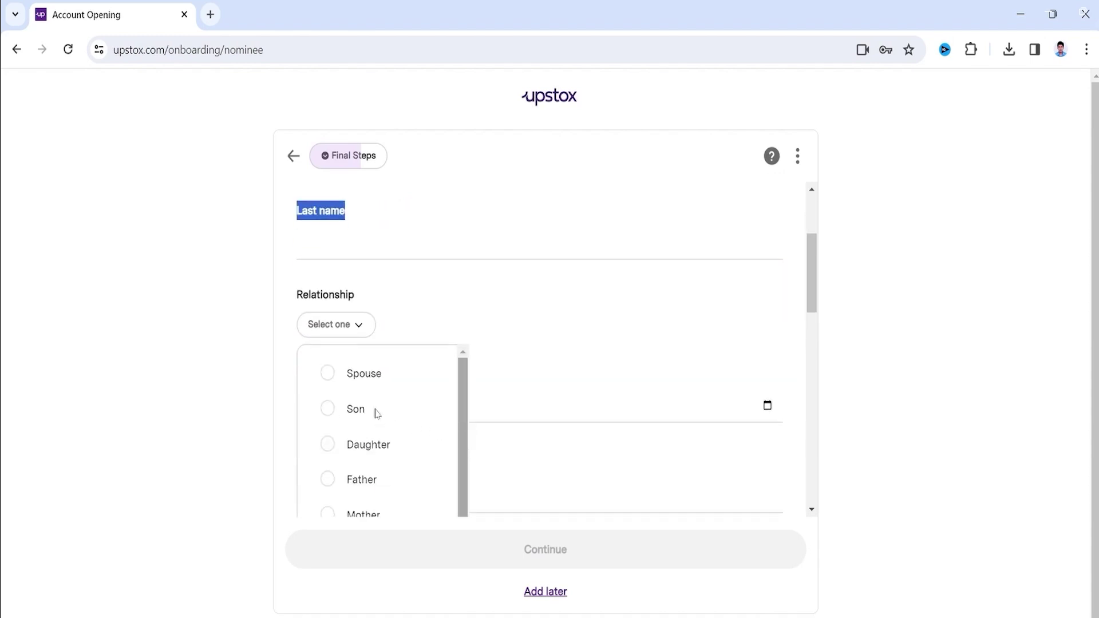
pyautogui.scroll(-2, 372, 395)
pyautogui.scroll(2, 372, 401)
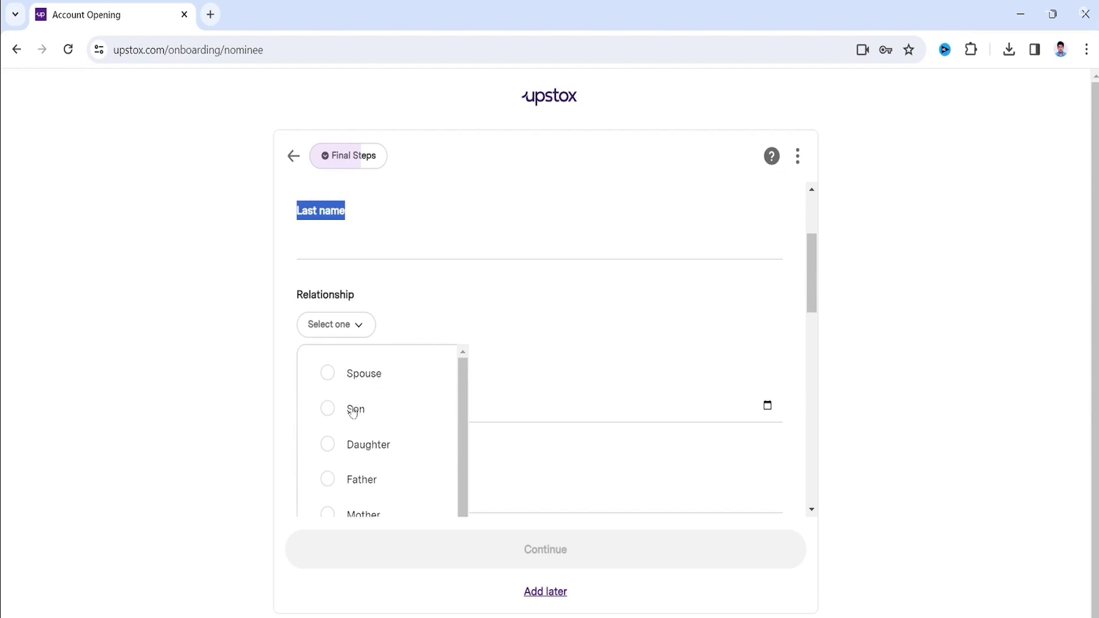
pyautogui.scroll(-2, 816, 329)
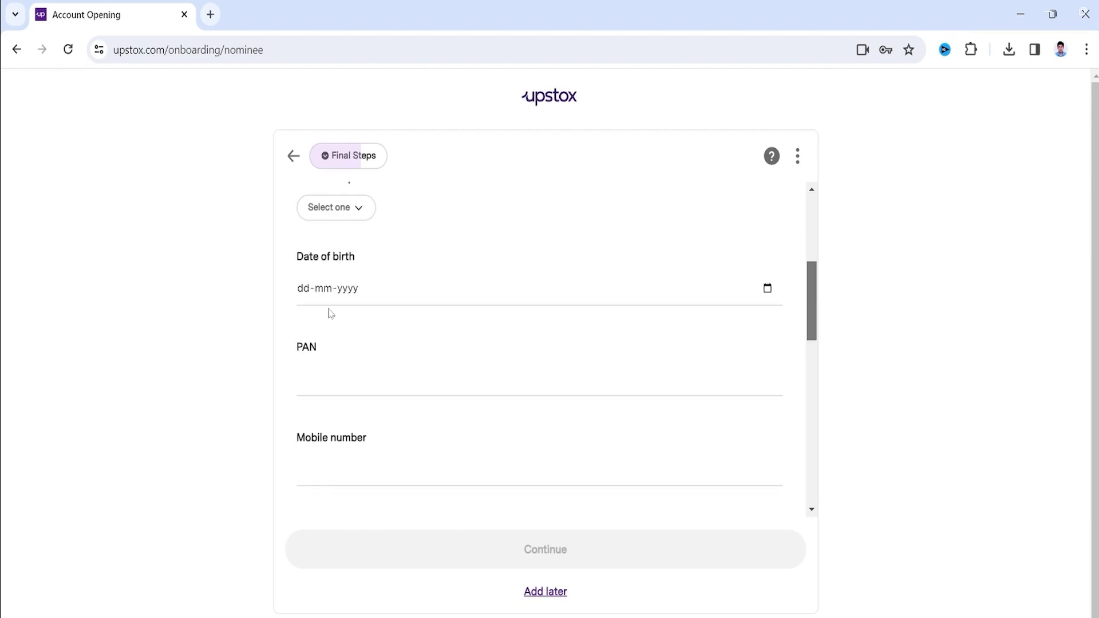
pyautogui.scroll(-3, 420, 444)
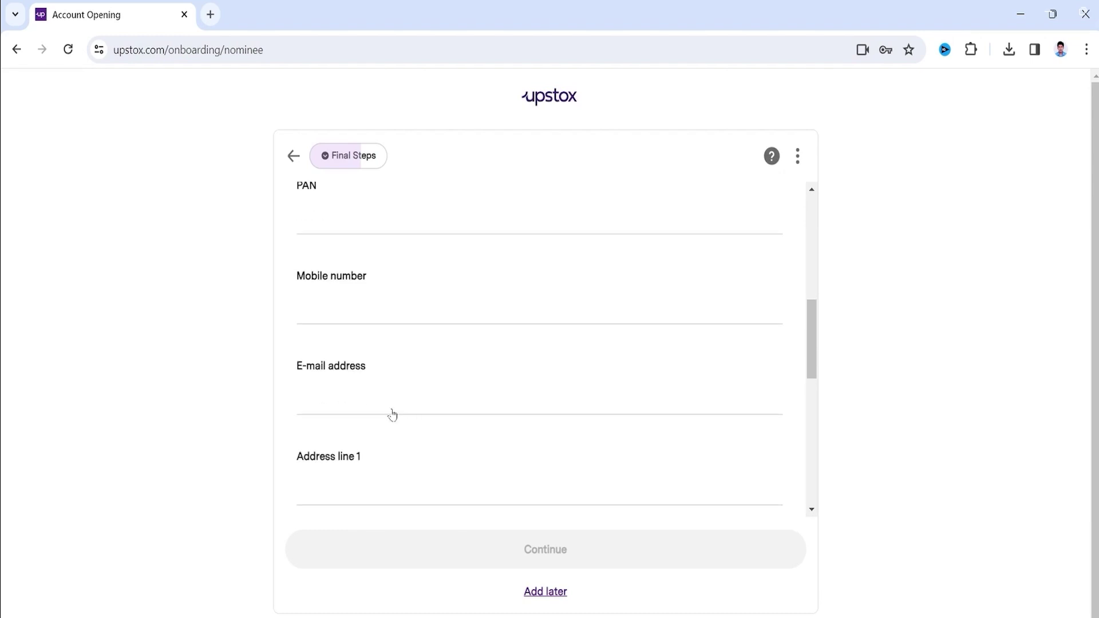
pyautogui.scroll(-4, 433, 438)
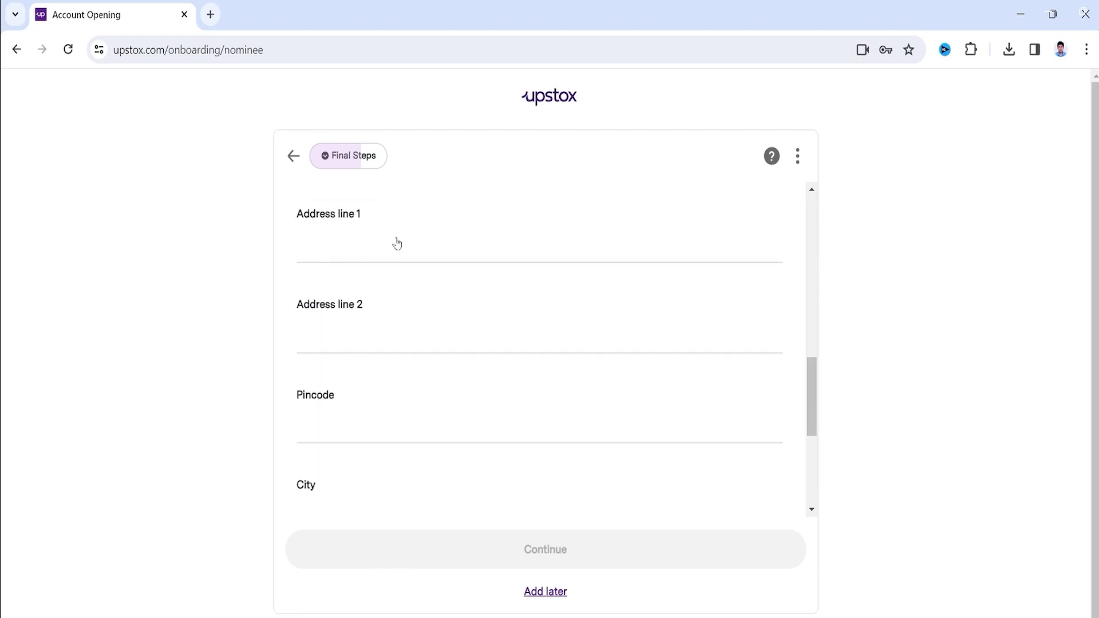
pyautogui.scroll(-1, 315, 484)
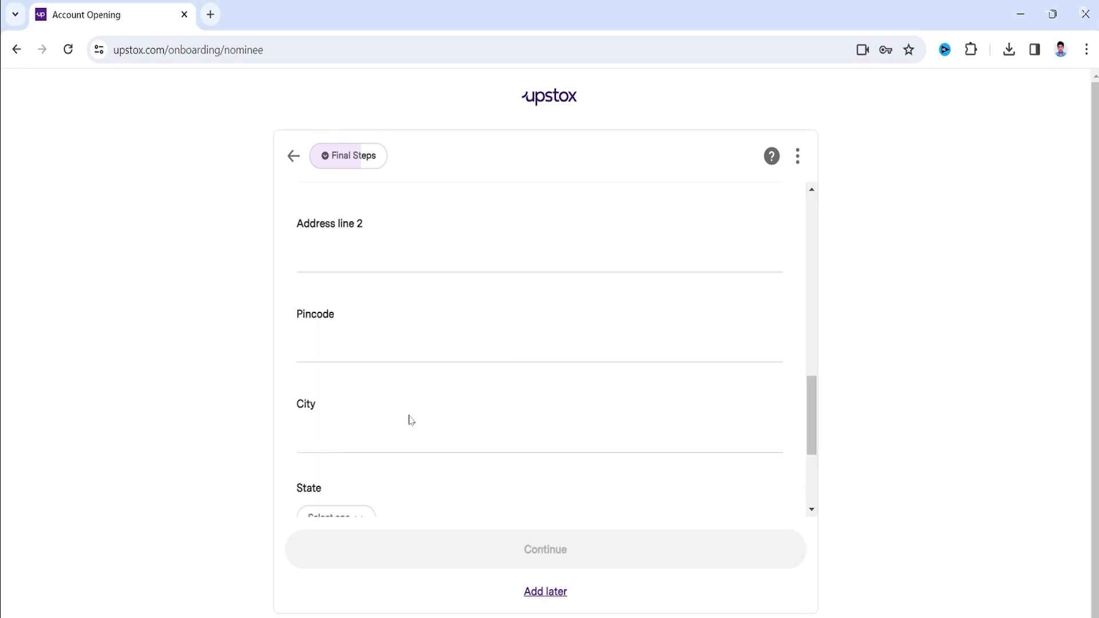
pyautogui.scroll(-2, 411, 420)
pyautogui.click(347, 358)
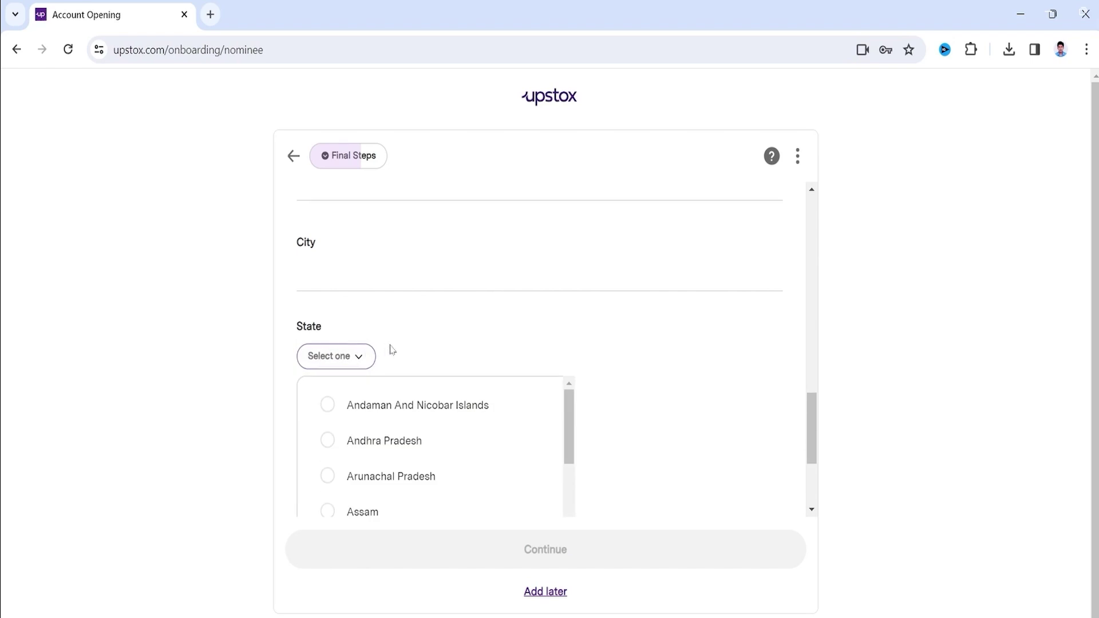
pyautogui.click(530, 593)
pyautogui.click(532, 595)
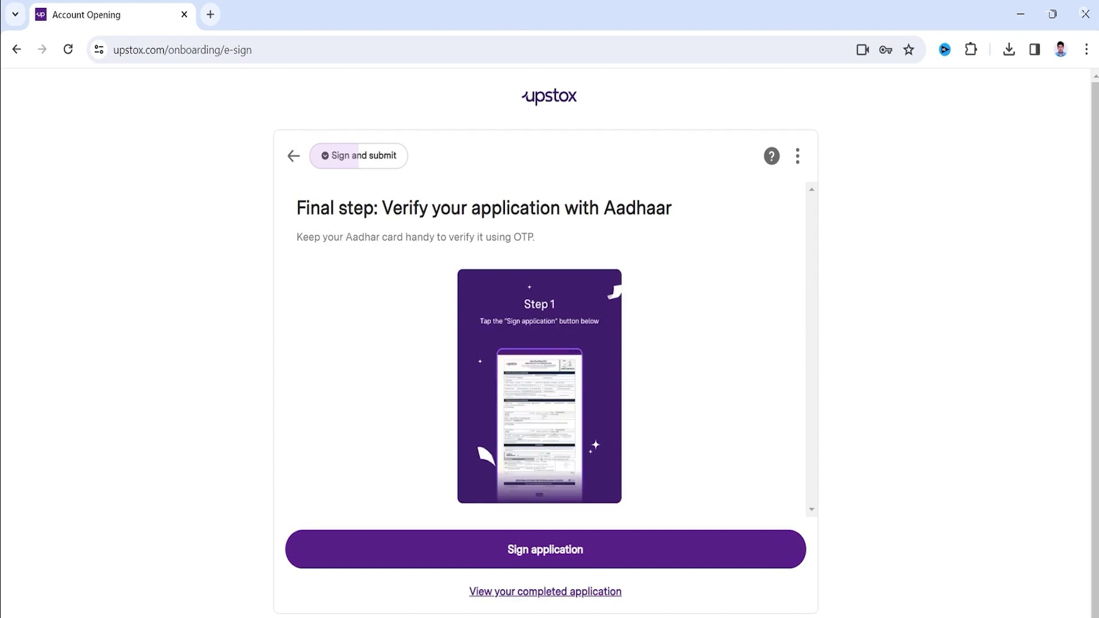
# Start signing the application with Aadhaar via Sign application.
pyautogui.moveTo(393, 208); pyautogui.dragTo(686, 208)
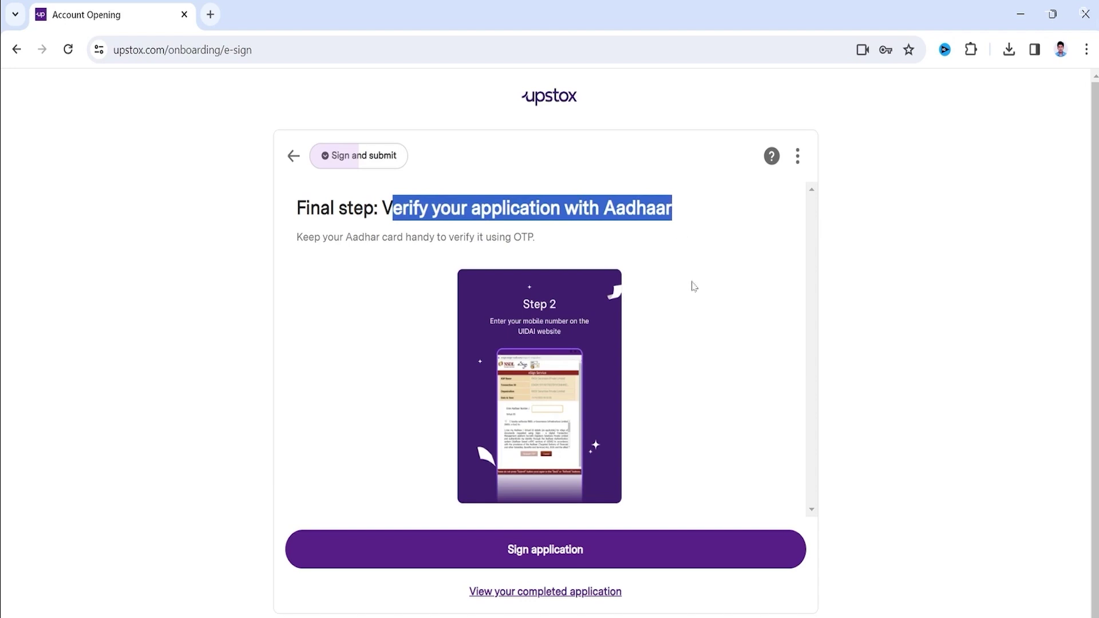
pyautogui.click(768, 324)
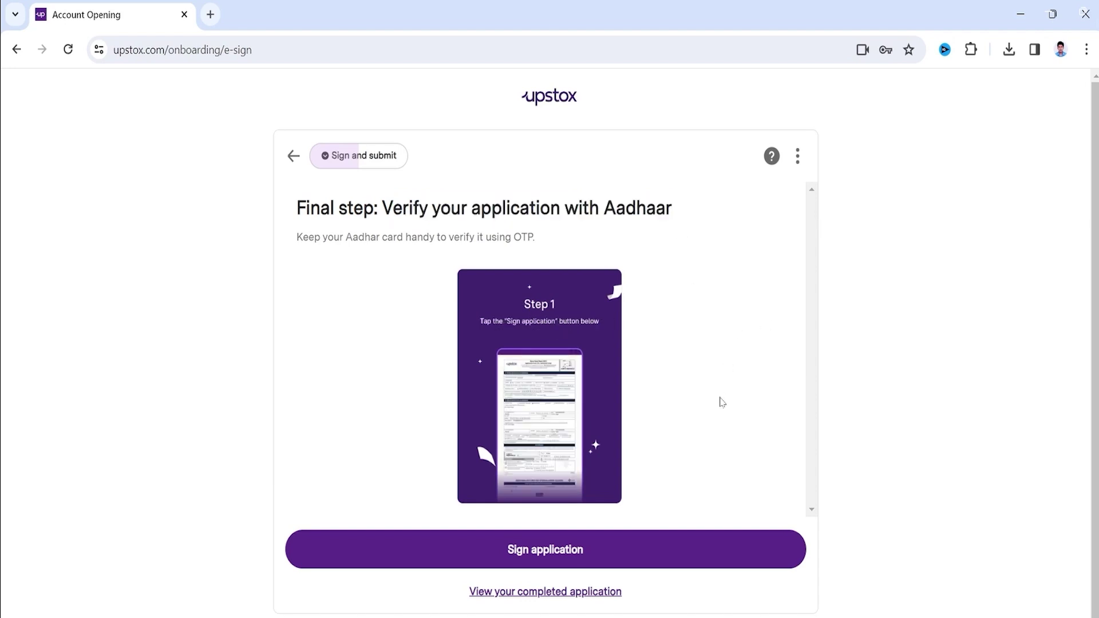
pyautogui.scroll(-1, 560, 581)
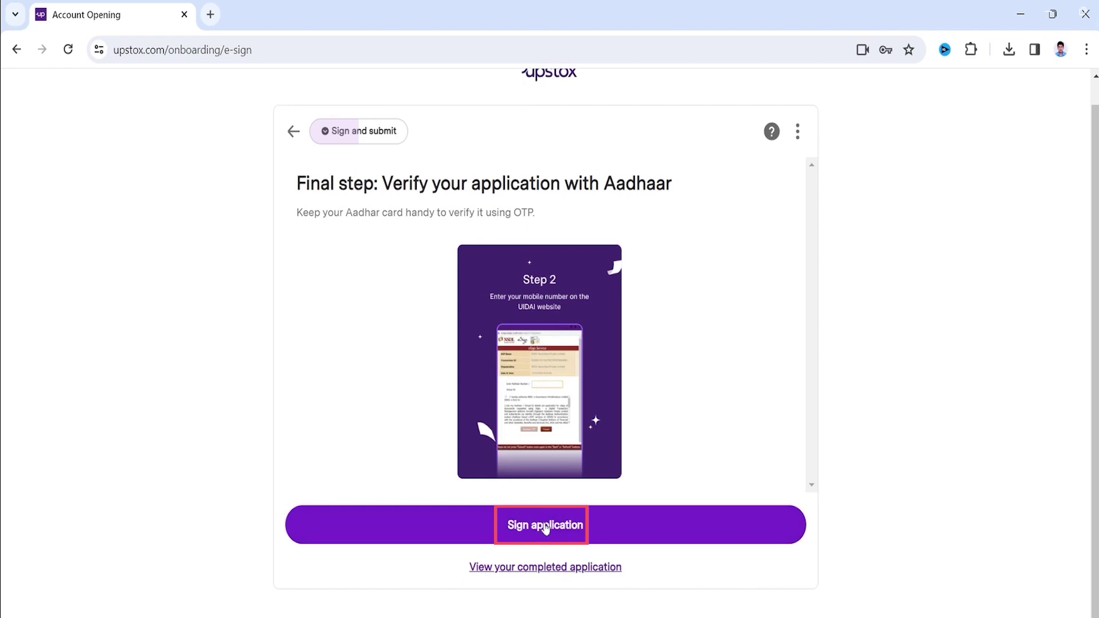
pyautogui.click(582, 525)
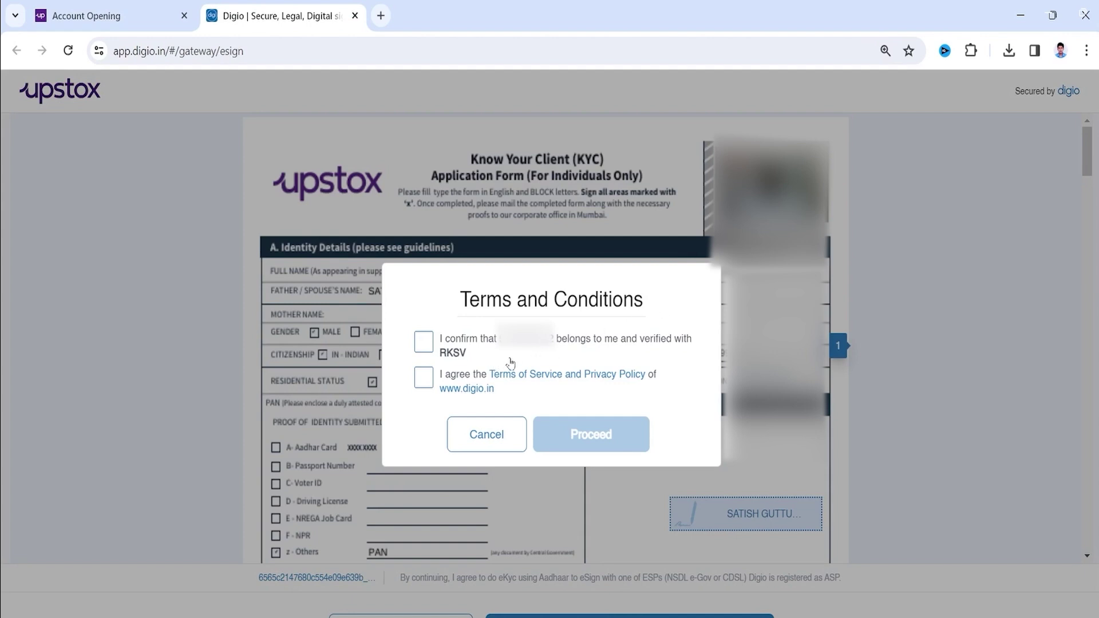
# Tick both Digio terms checkboxes, proceed, and choose Sign Now.
pyautogui.click(422, 347)
pyautogui.click(424, 378)
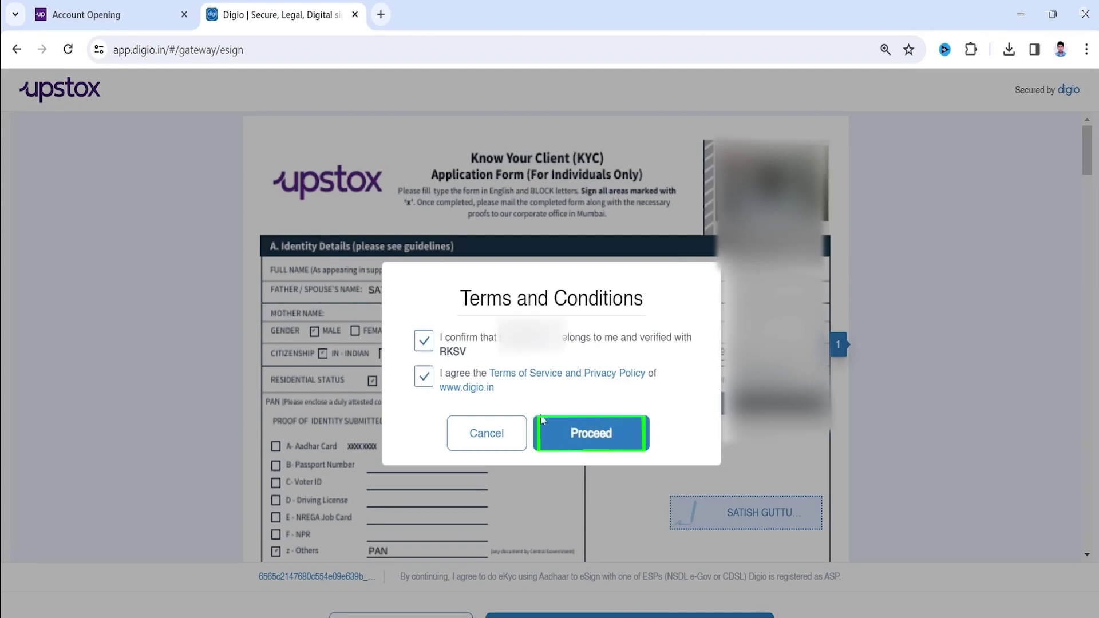
pyautogui.click(591, 440)
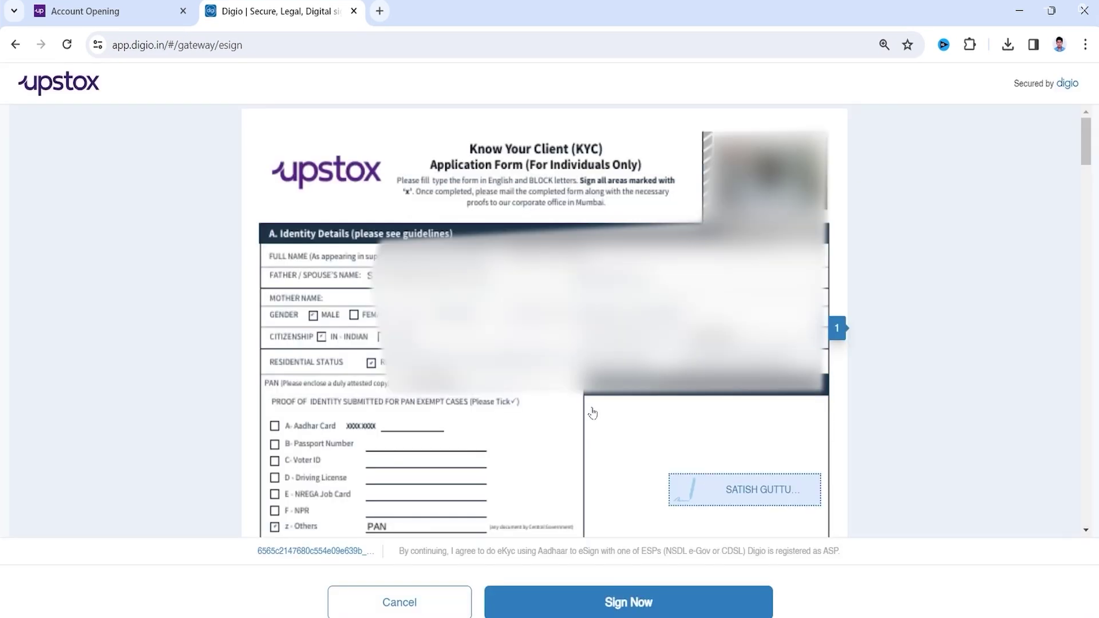
pyautogui.click(581, 603)
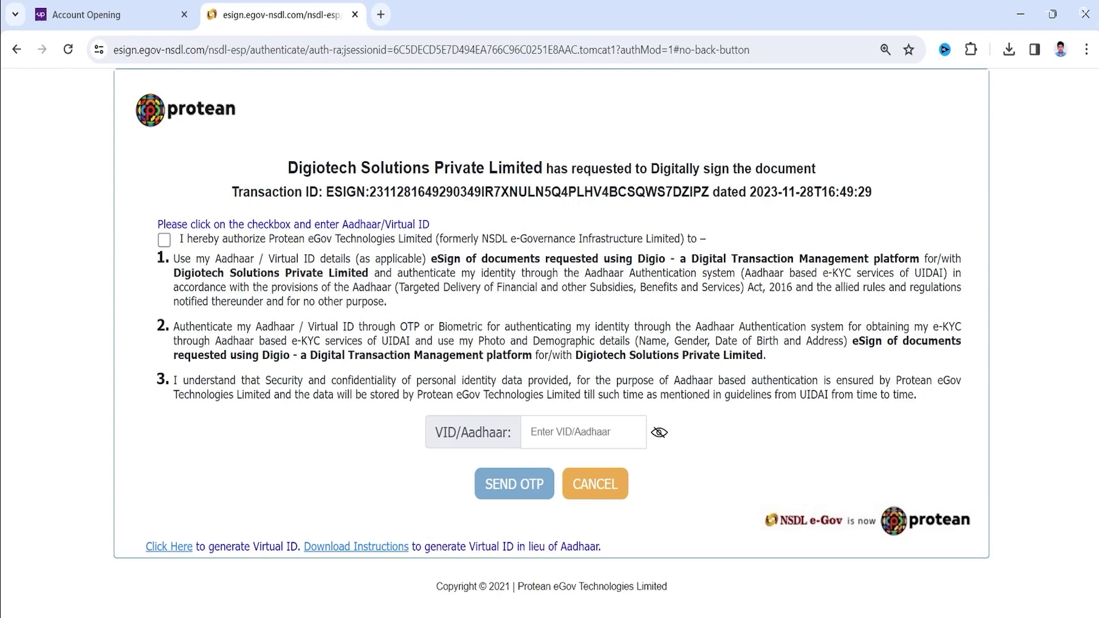
# Authorize Protean eSign, enter the Aadhaar number, and request an OTP.
pyautogui.click(165, 240)
pyautogui.click(583, 432)
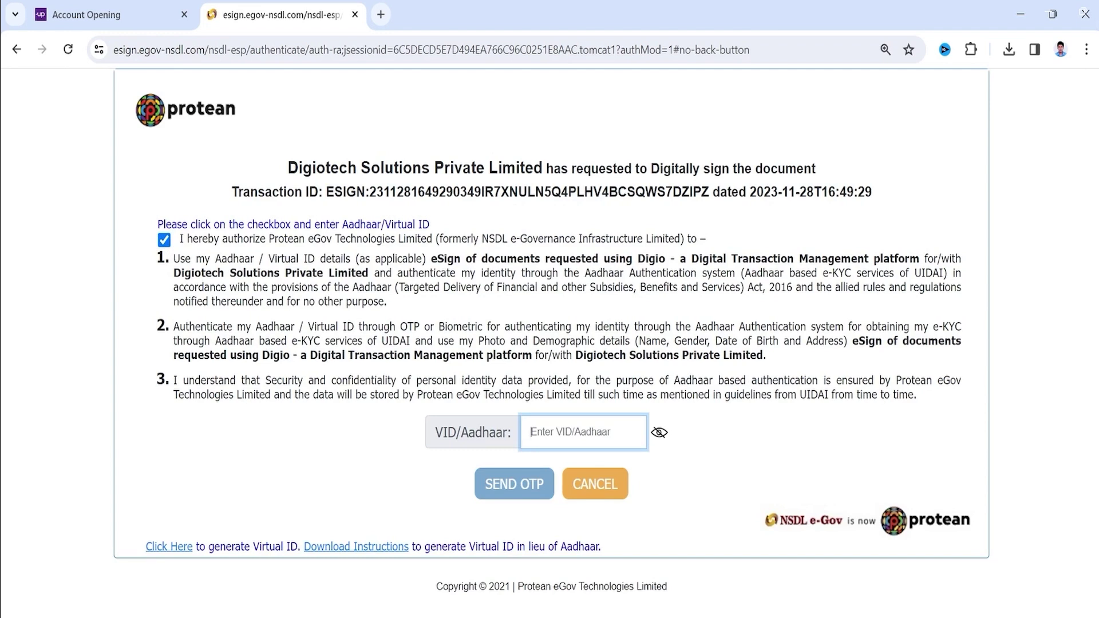
pyautogui.write('5')
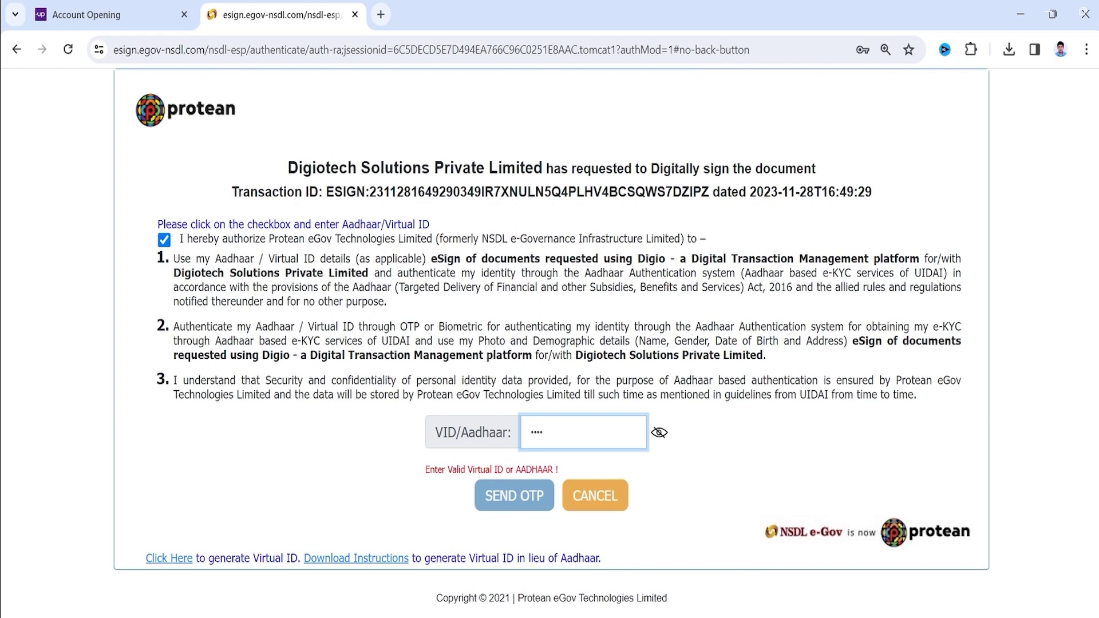
pyautogui.write('••')
pyautogui.click(659, 433)
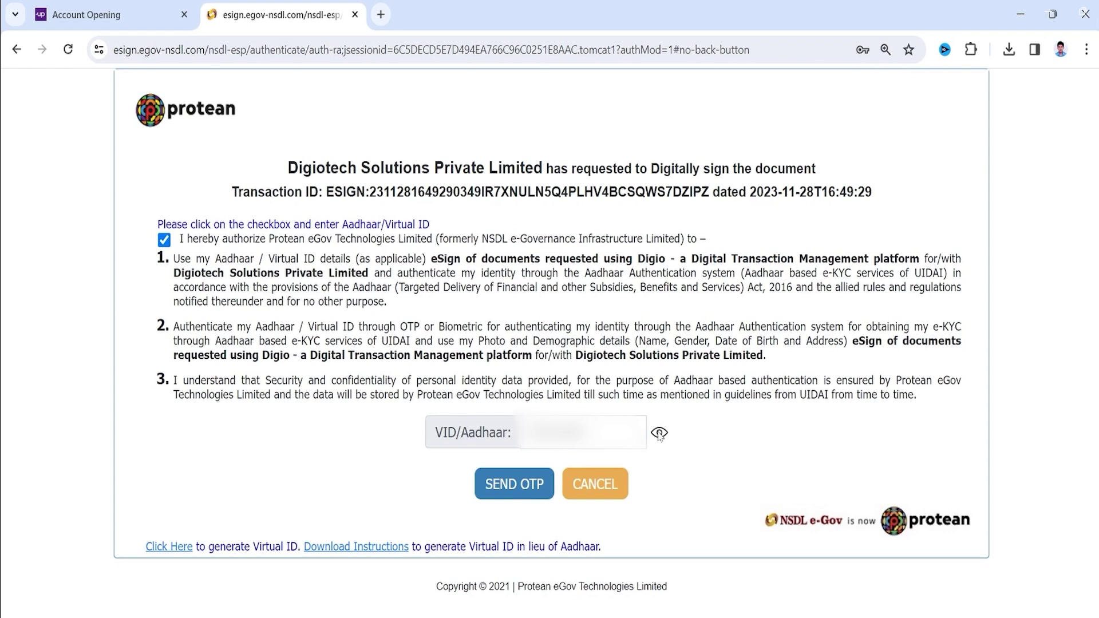
pyautogui.click(660, 433)
pyautogui.click(525, 491)
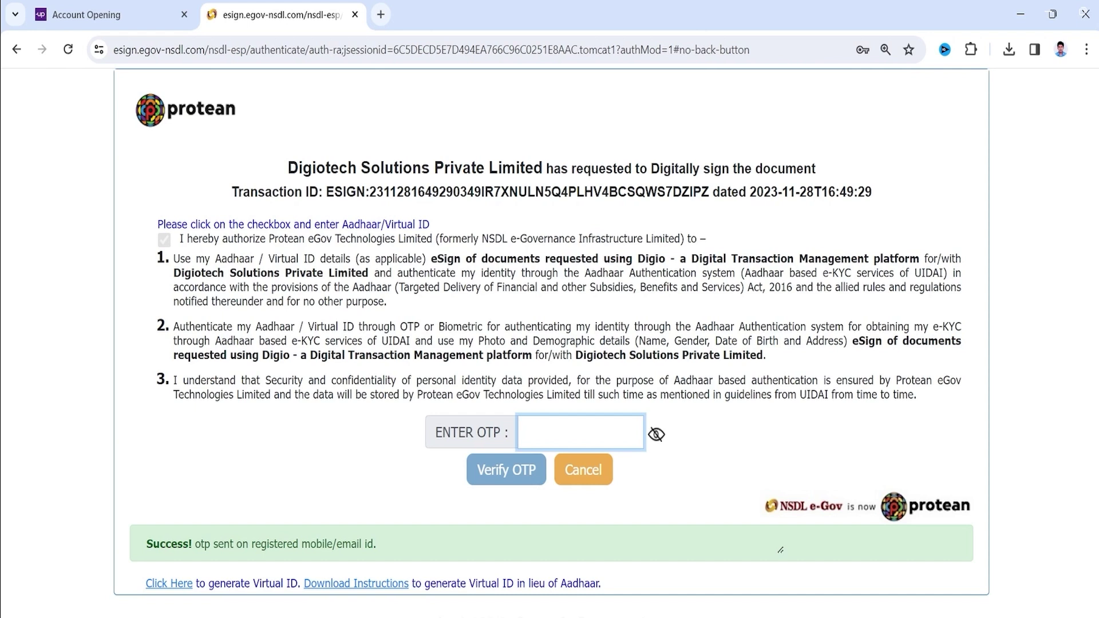
# Enter the 6-digit OTP received and verify it to sign the document.
pyautogui.write('****0')
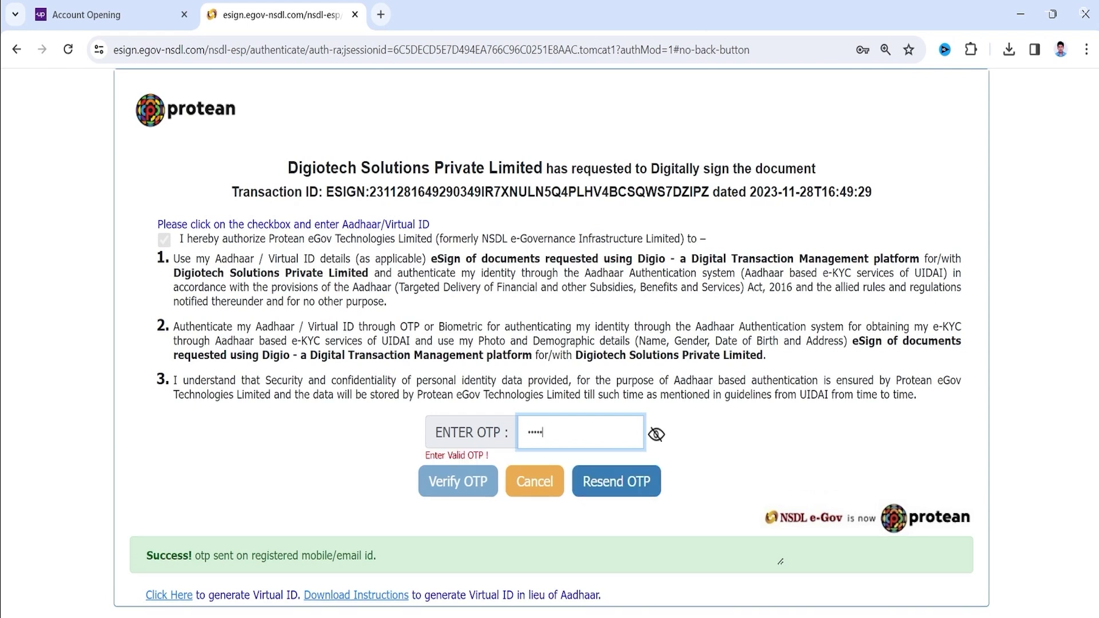
pyautogui.write('8')
pyautogui.click(653, 435)
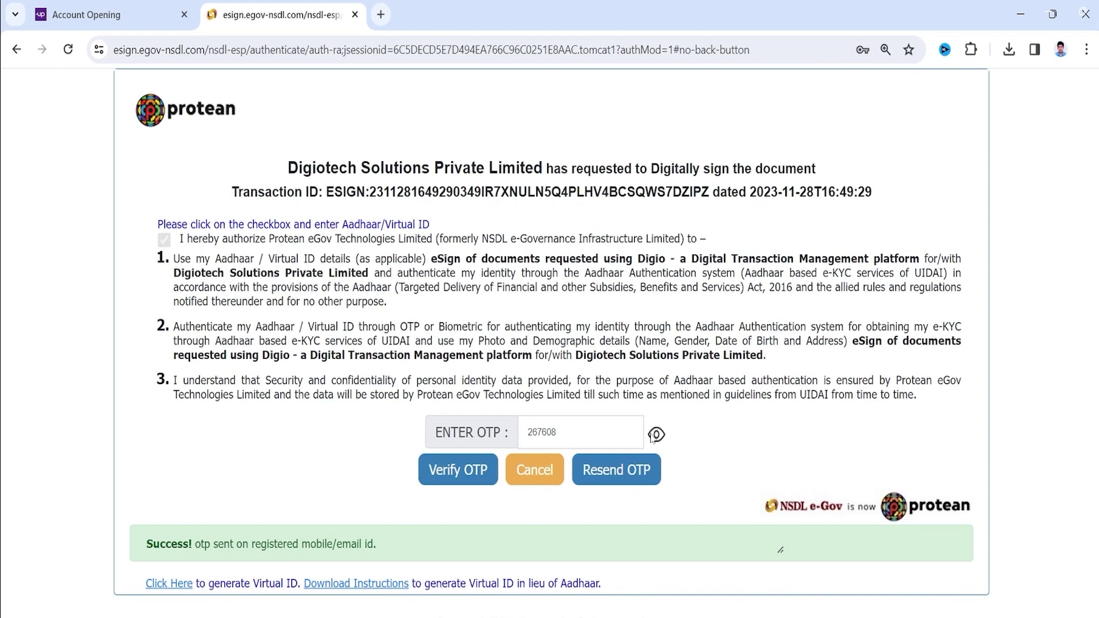
pyautogui.click(476, 479)
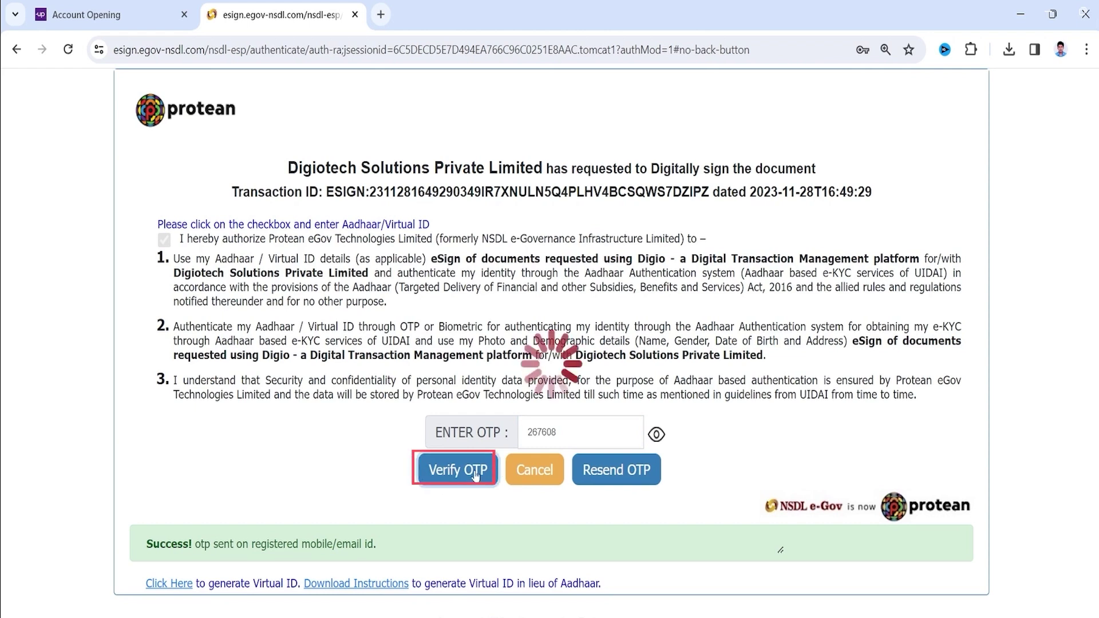